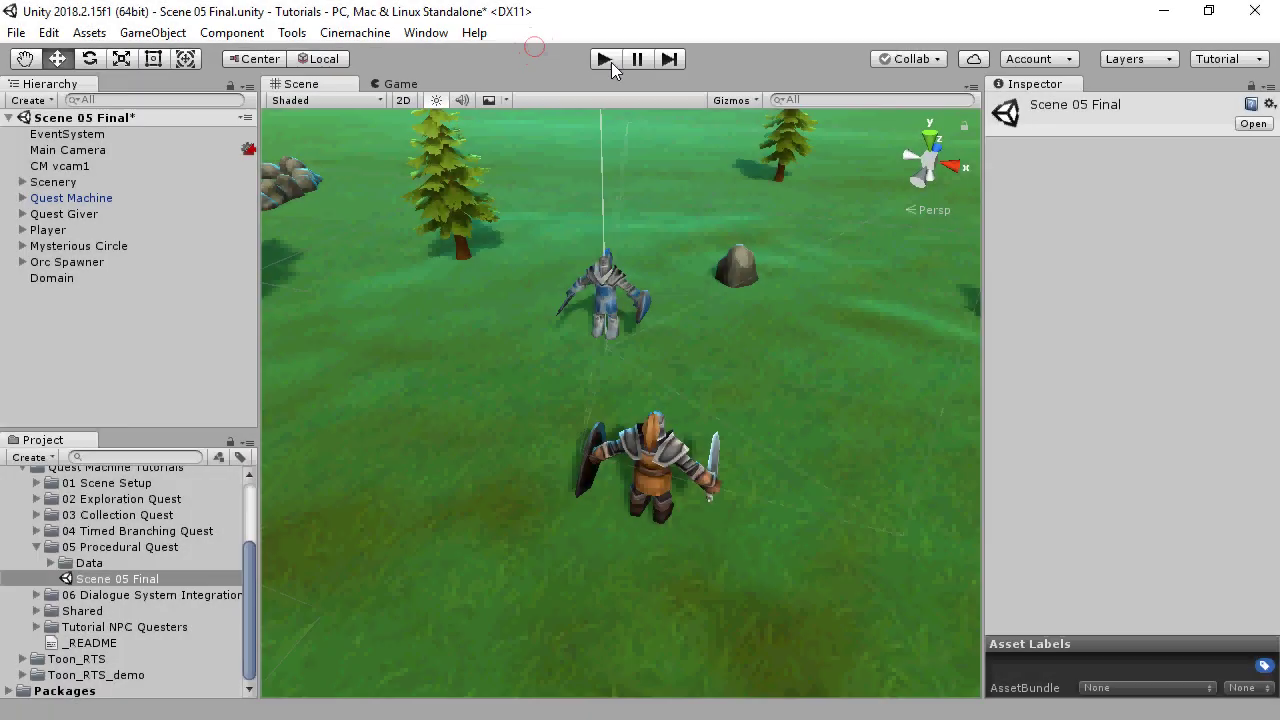
Step: Play the finished demo and accept the Quest Giver's Defeat 4 Orcs quest
left_click(605, 60)
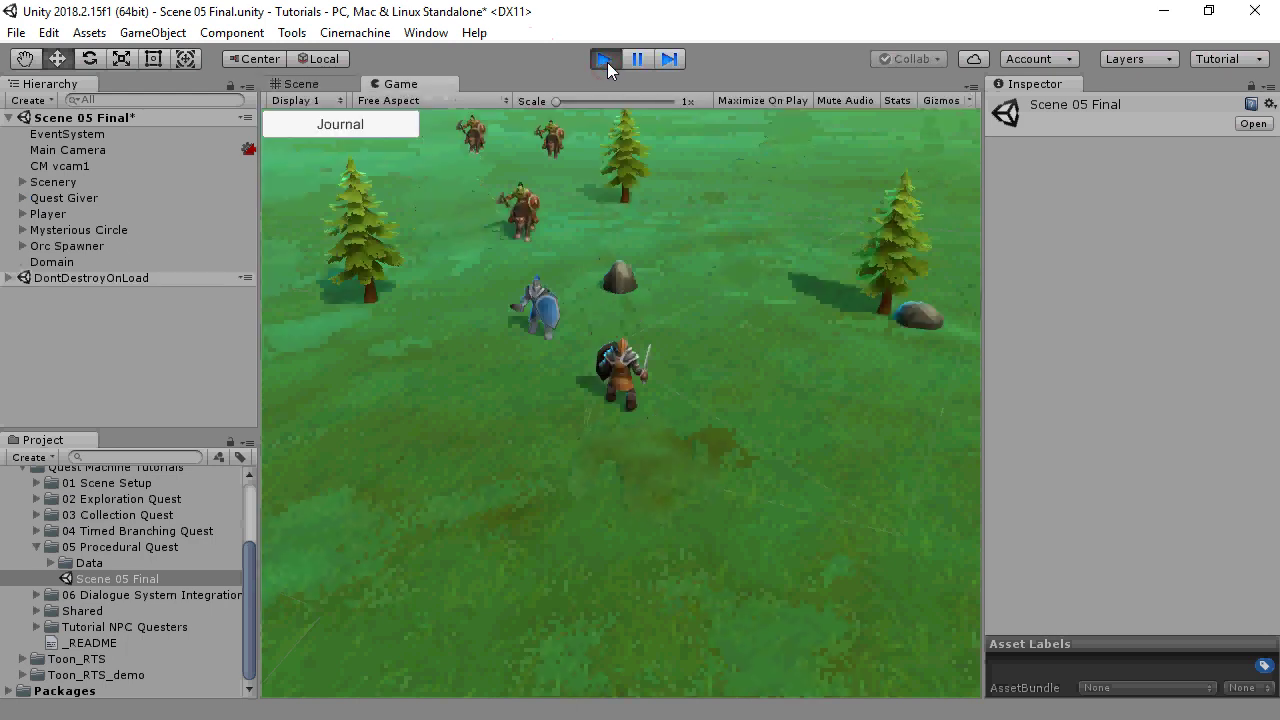
key("w")
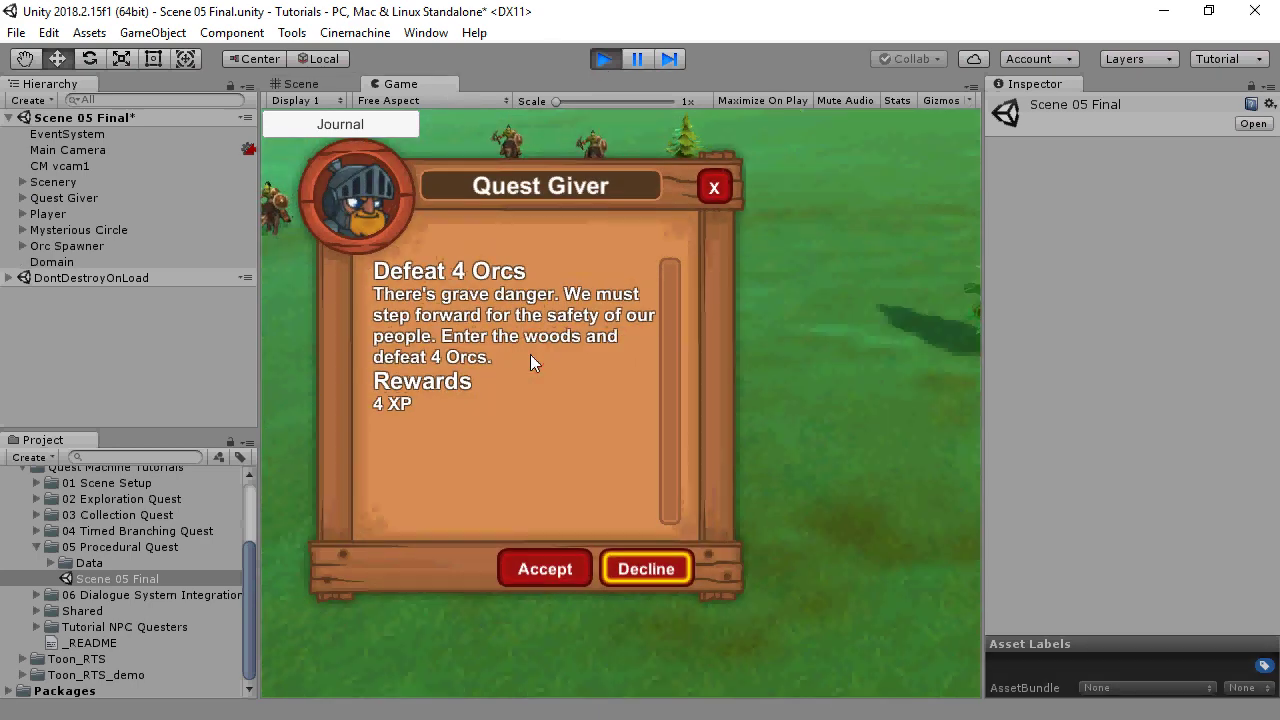
left_click(526, 570)
key("w")
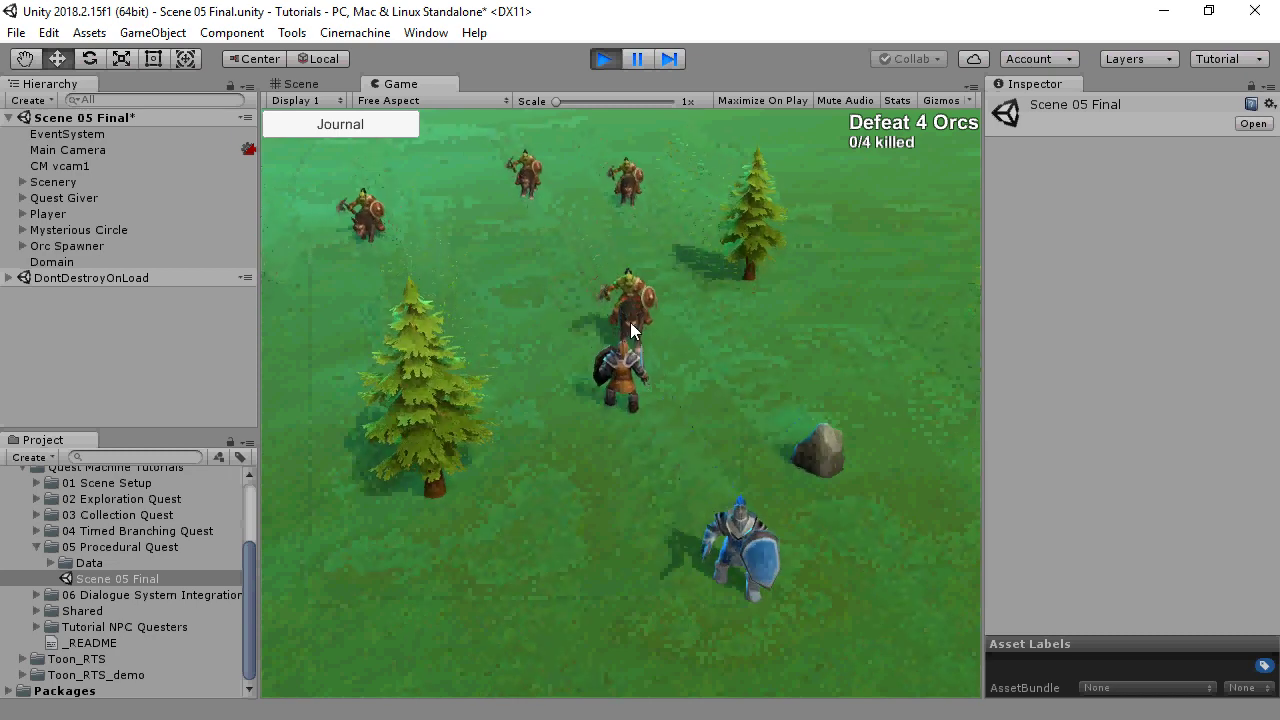
Step: Kill an orc, view the Defeat 4 Orcs quest in the Journal, then stop Play mode
left_click(619, 370)
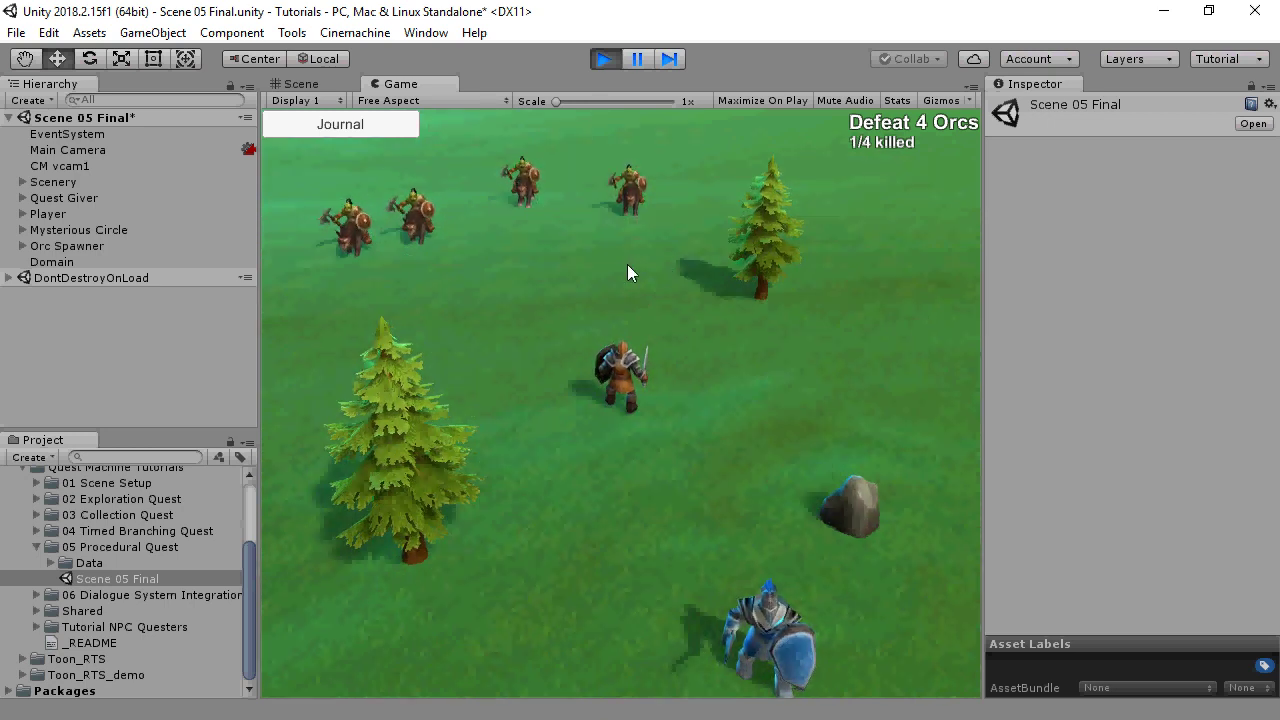
left_click(377, 128)
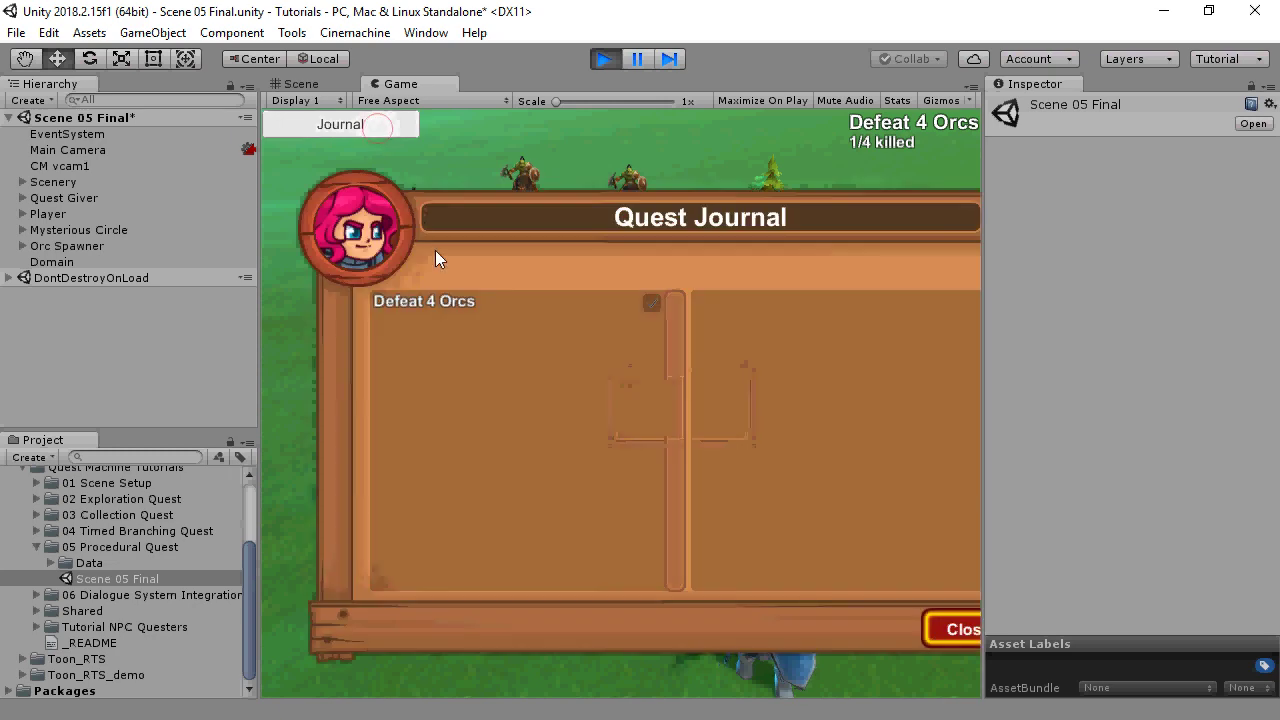
left_click(453, 300)
left_click_drag(983, 385, 1005, 385)
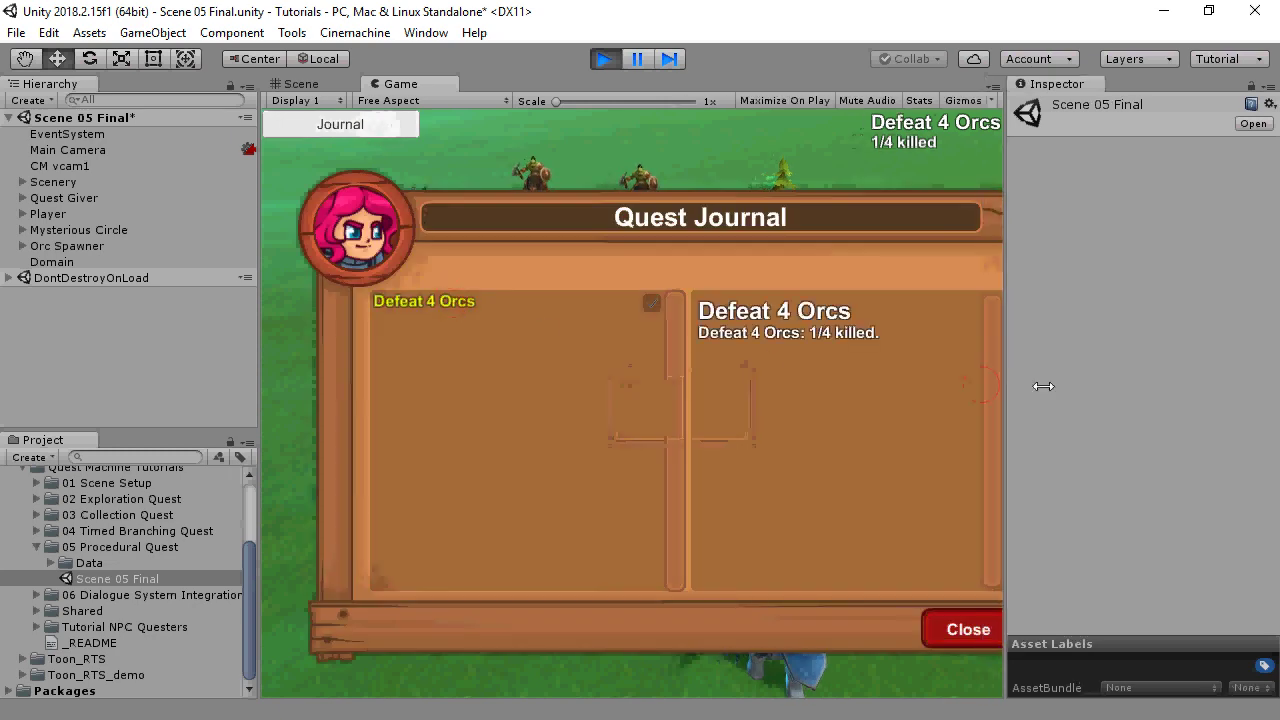
left_click(605, 60)
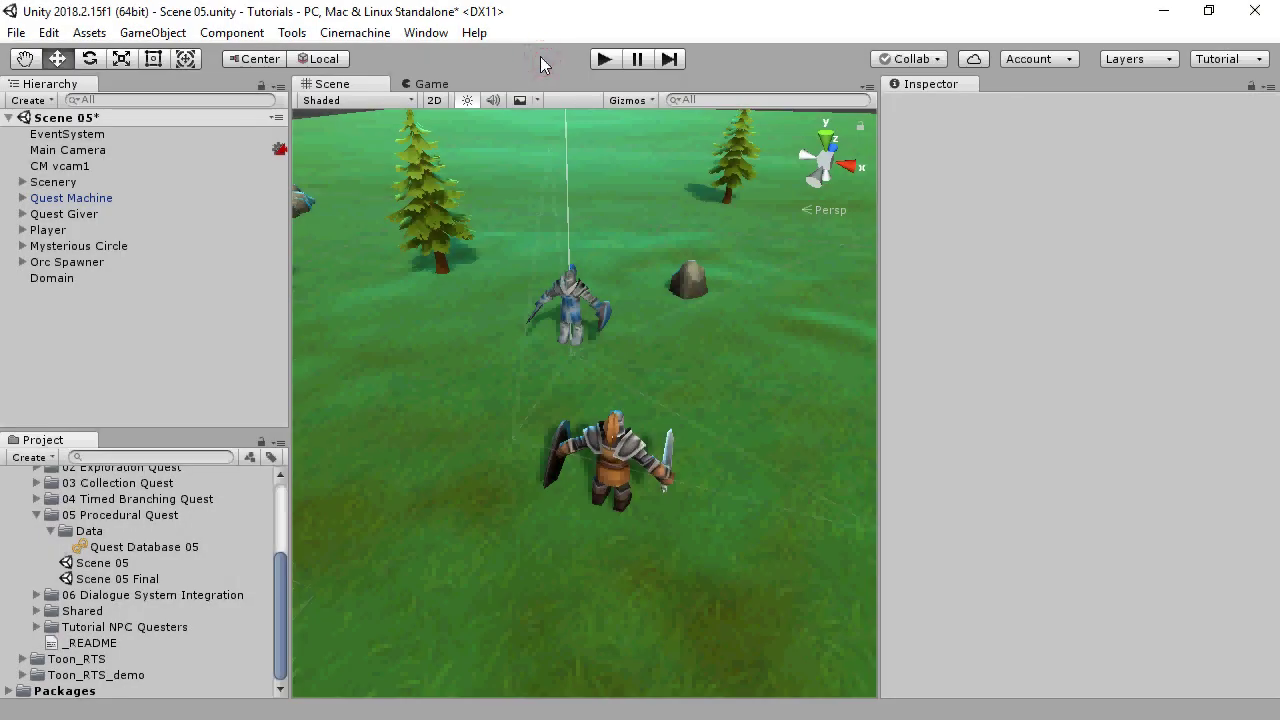
Step: Open Quest Machine's Quest Generator and create a new faction on its Factions page
left_click(292, 33)
mouse_move(407, 68)
mouse_move(470, 79)
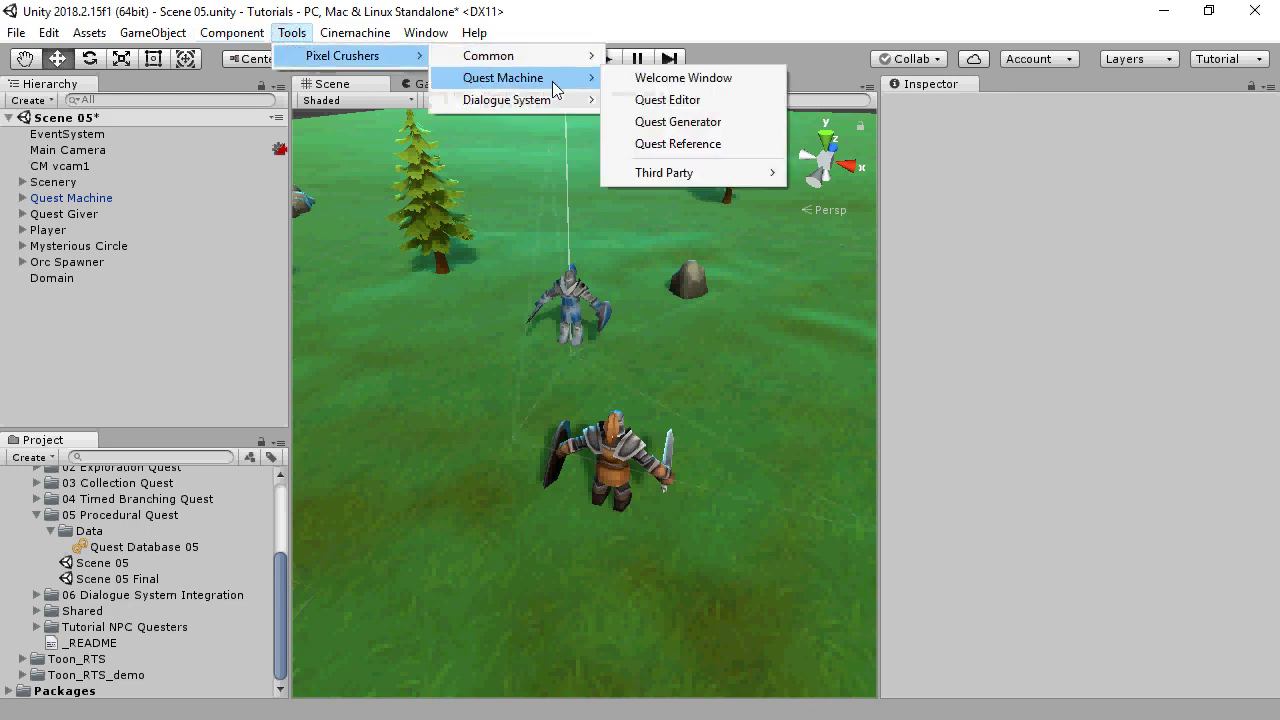
left_click(652, 125)
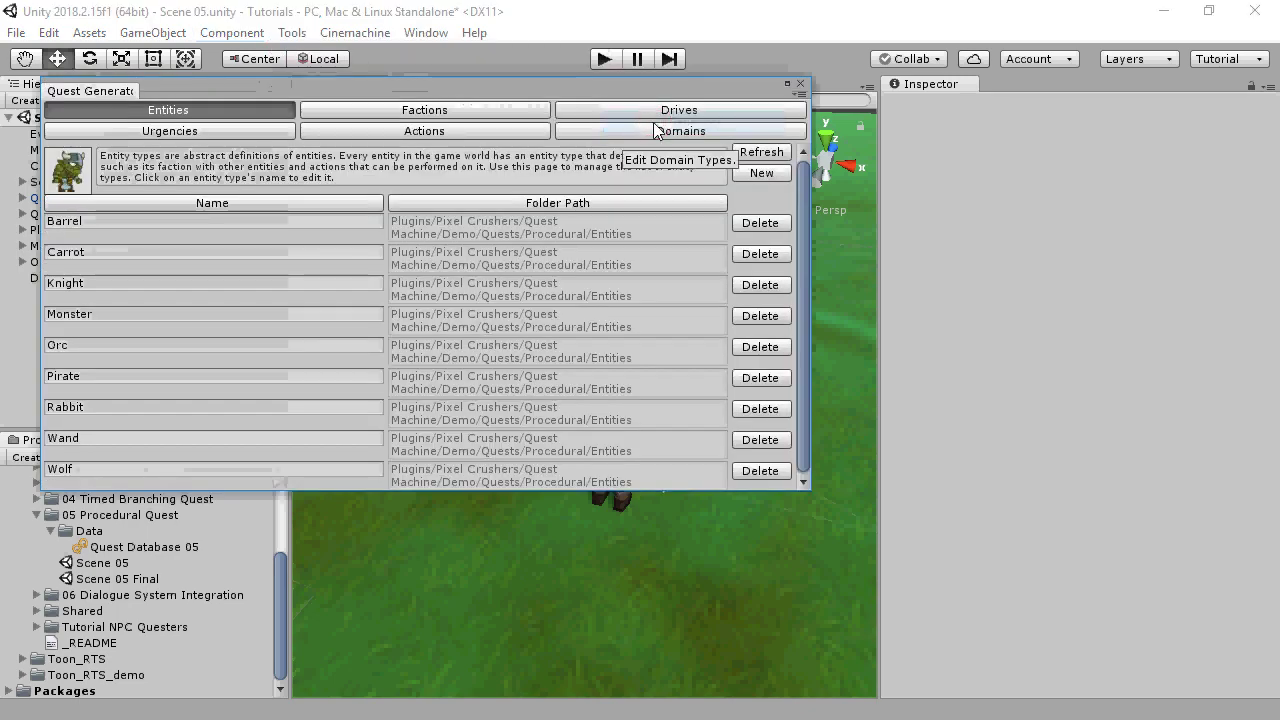
left_click(478, 109)
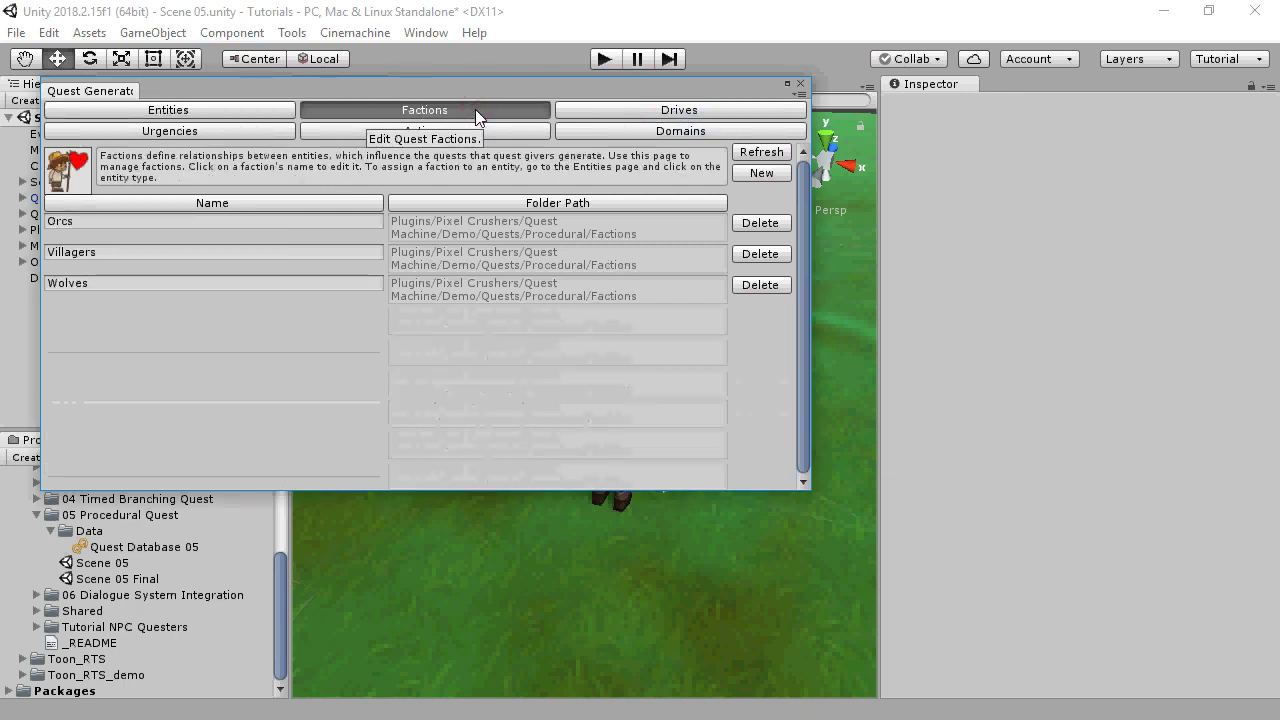
left_click(757, 176)
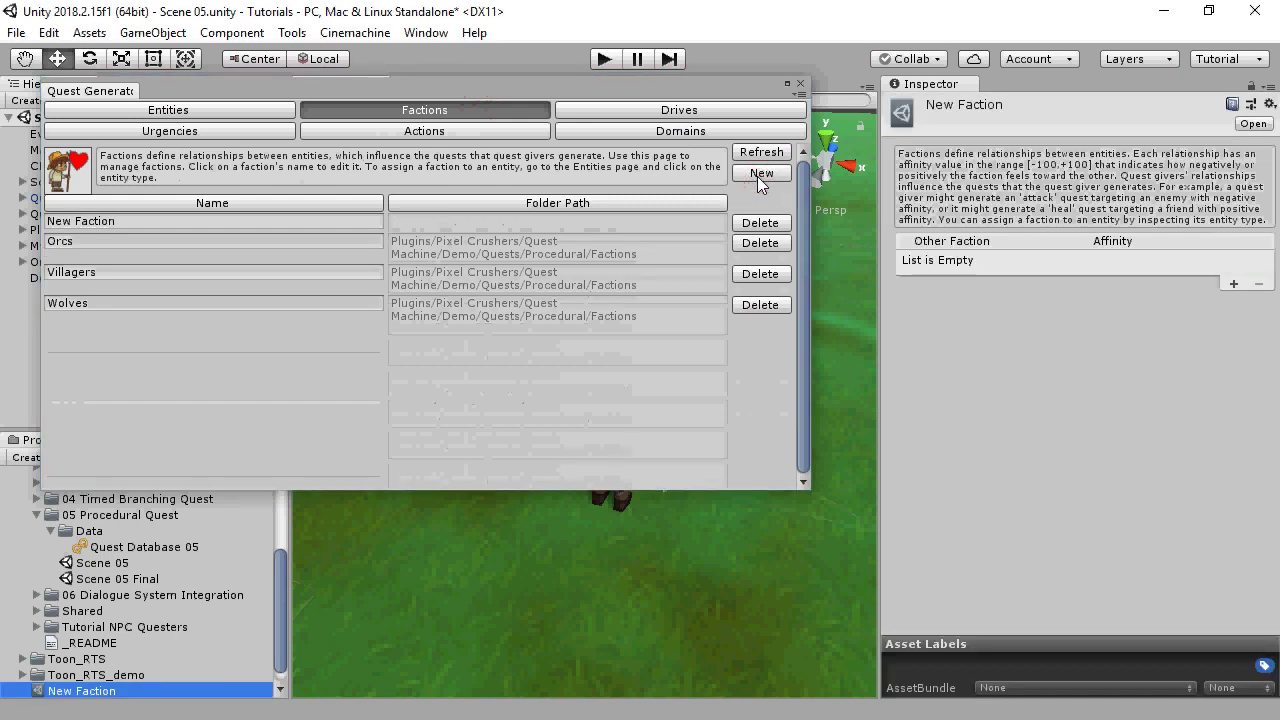
Step: Rename the new faction asset to Faction_Orcs
left_click(88, 691)
type("Faction_Orcs")
key("Return")
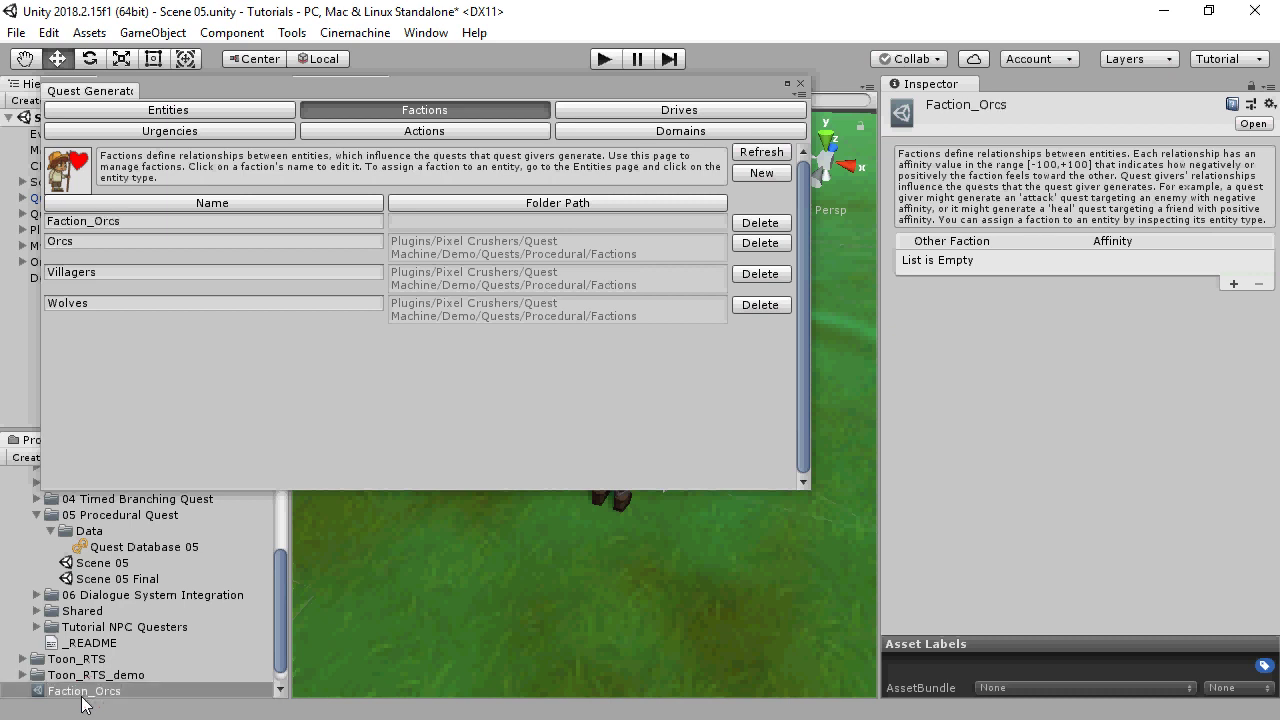
Step: Create a second faction and name it Faction_QuestGiver
left_click(766, 174)
left_click(75, 691)
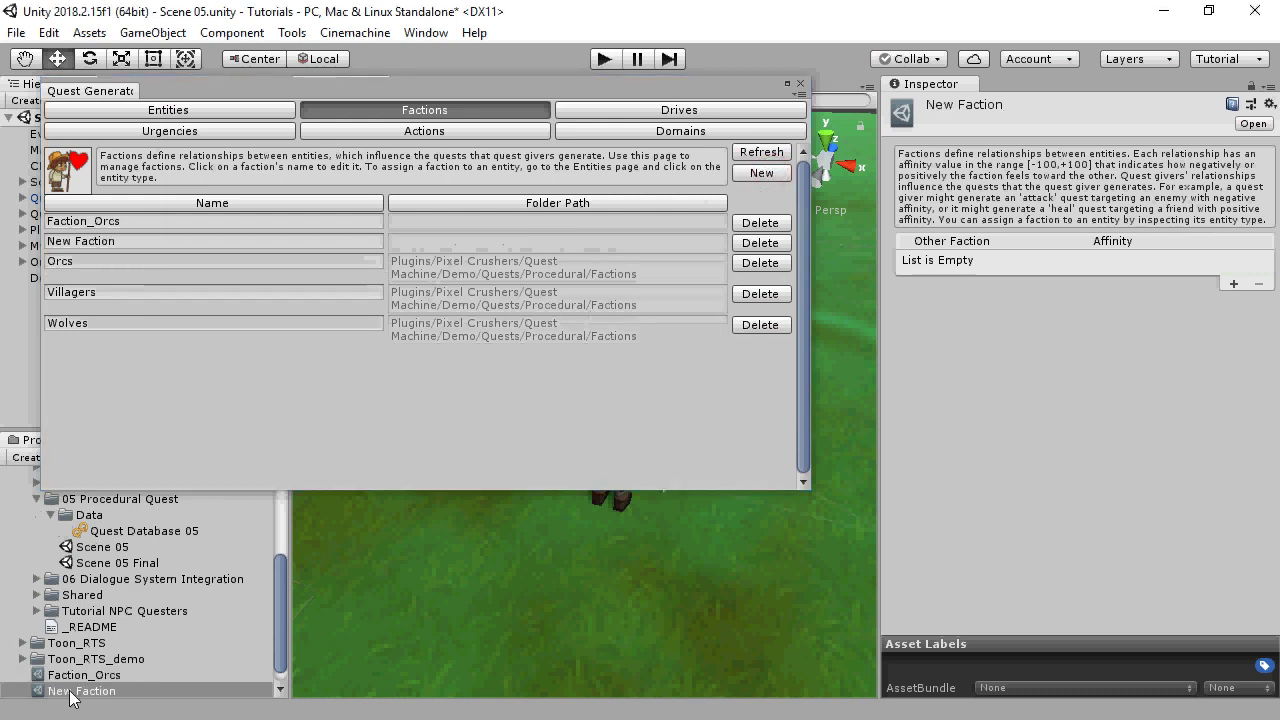
type("Faction_QuestGiver")
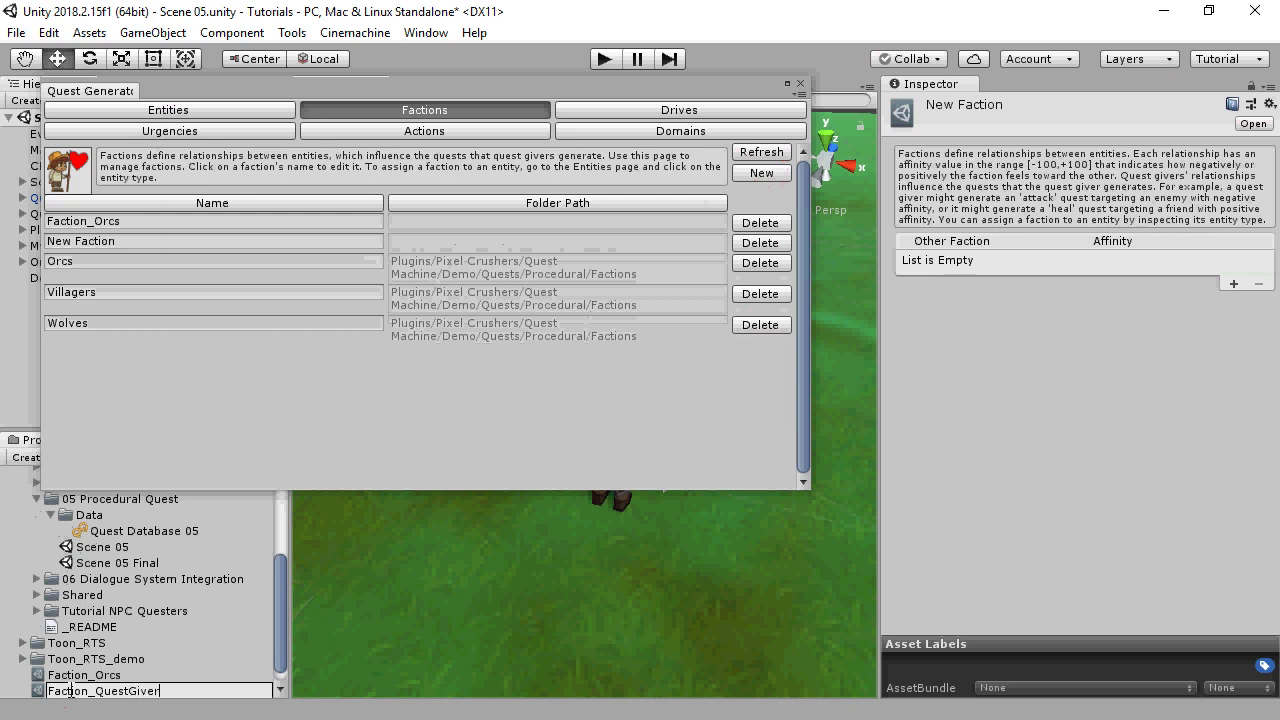
key("Return")
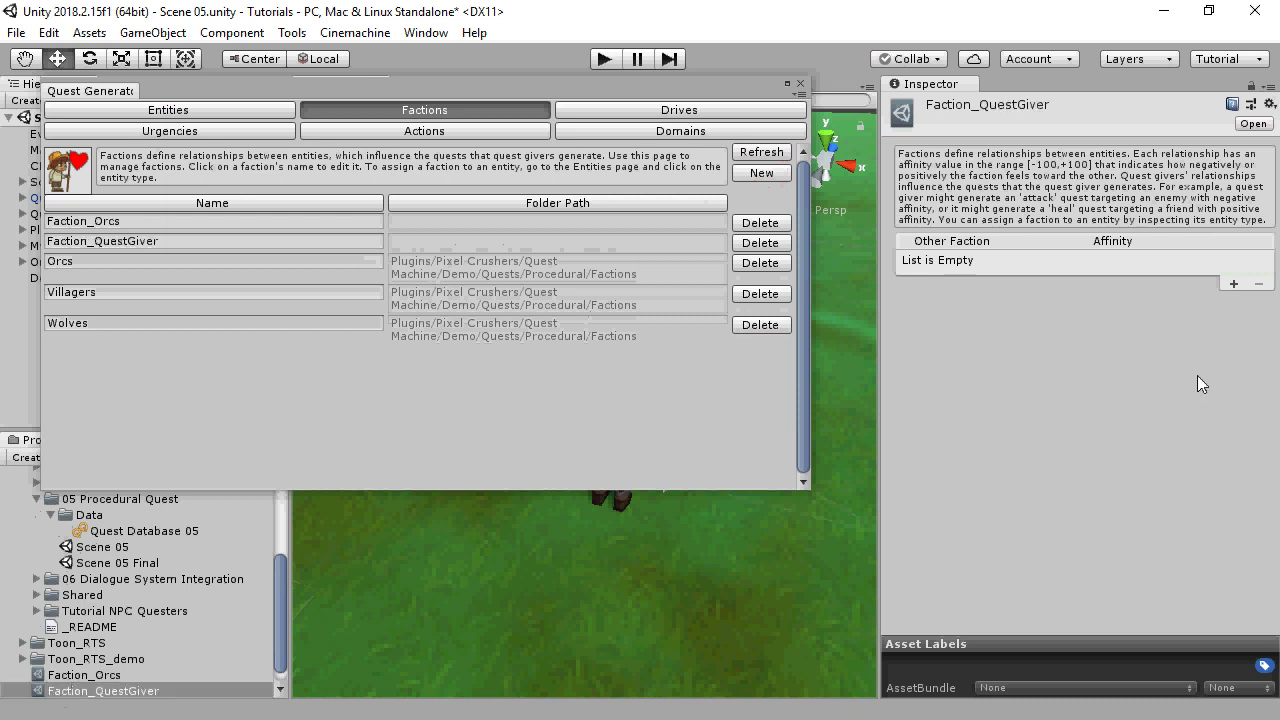
Step: Give Faction_QuestGiver a relationship toward Faction_Orcs with affinity -100
left_click(1232, 286)
left_click_drag(112, 677, 985, 262)
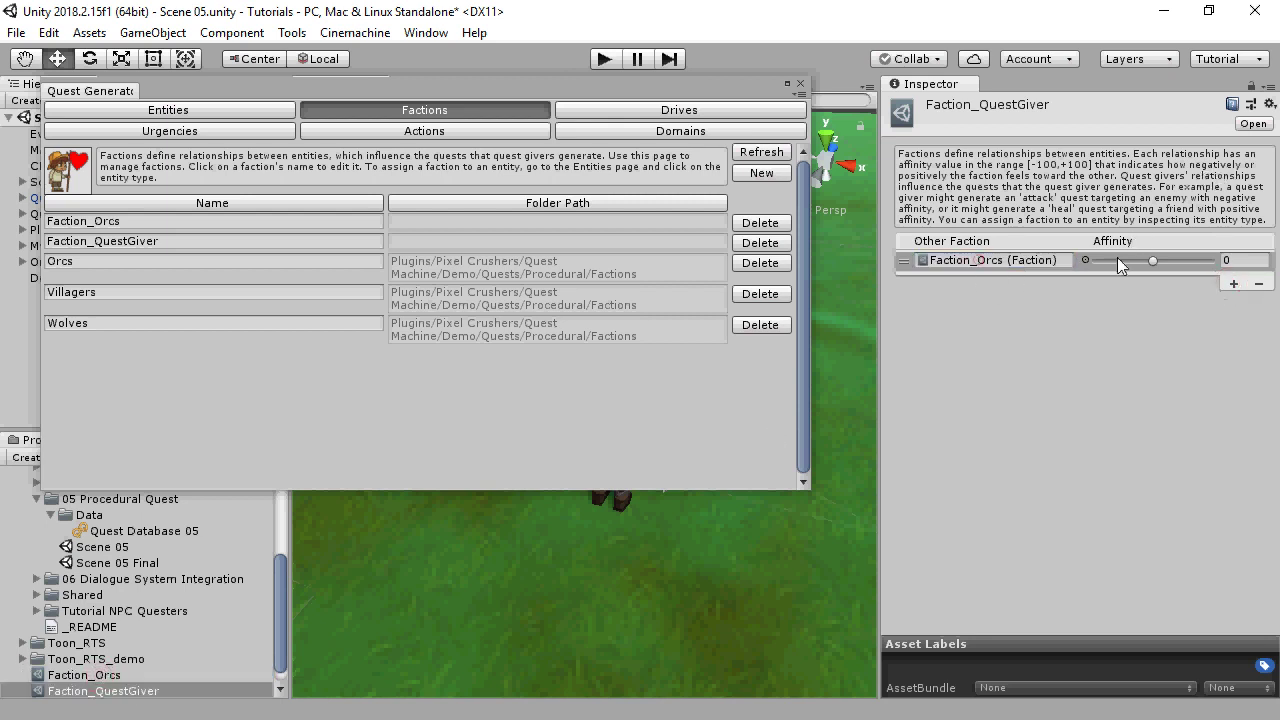
left_click_drag(1156, 263, 1073, 266)
Step: Give Faction_Orcs a relationship toward Faction_QuestGiver with affinity -100
left_click(62, 677)
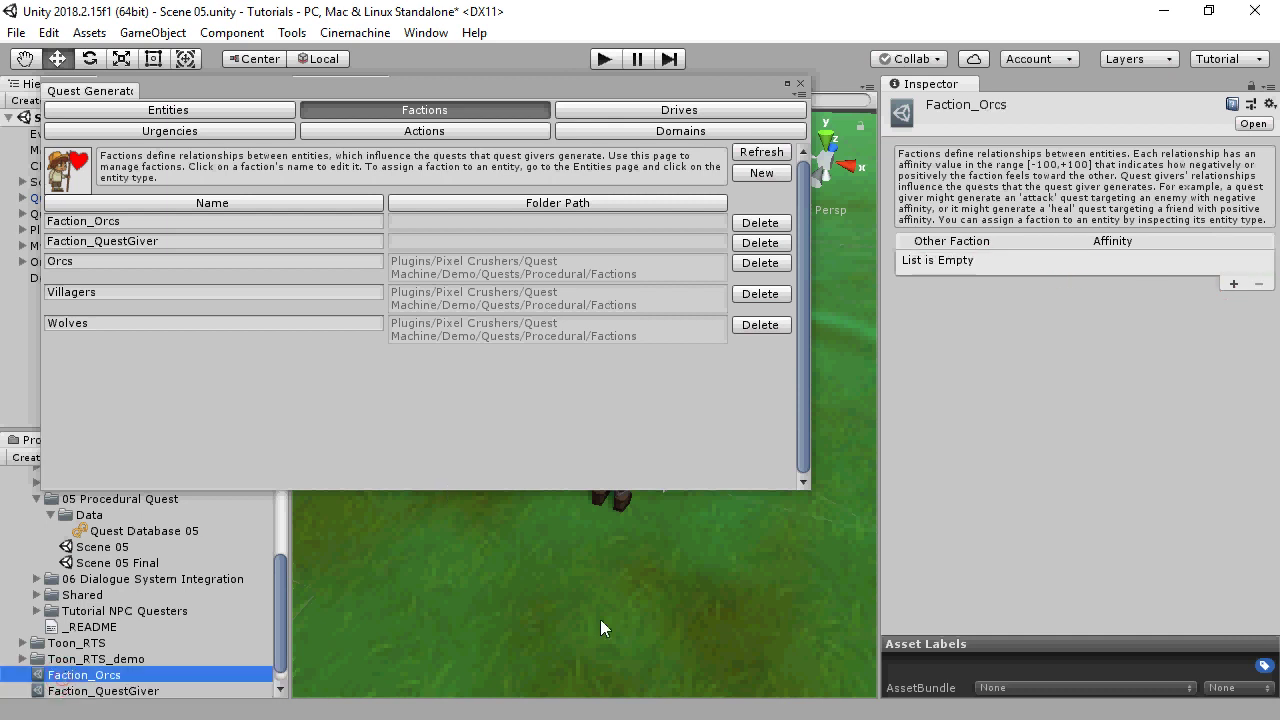
left_click(1232, 284)
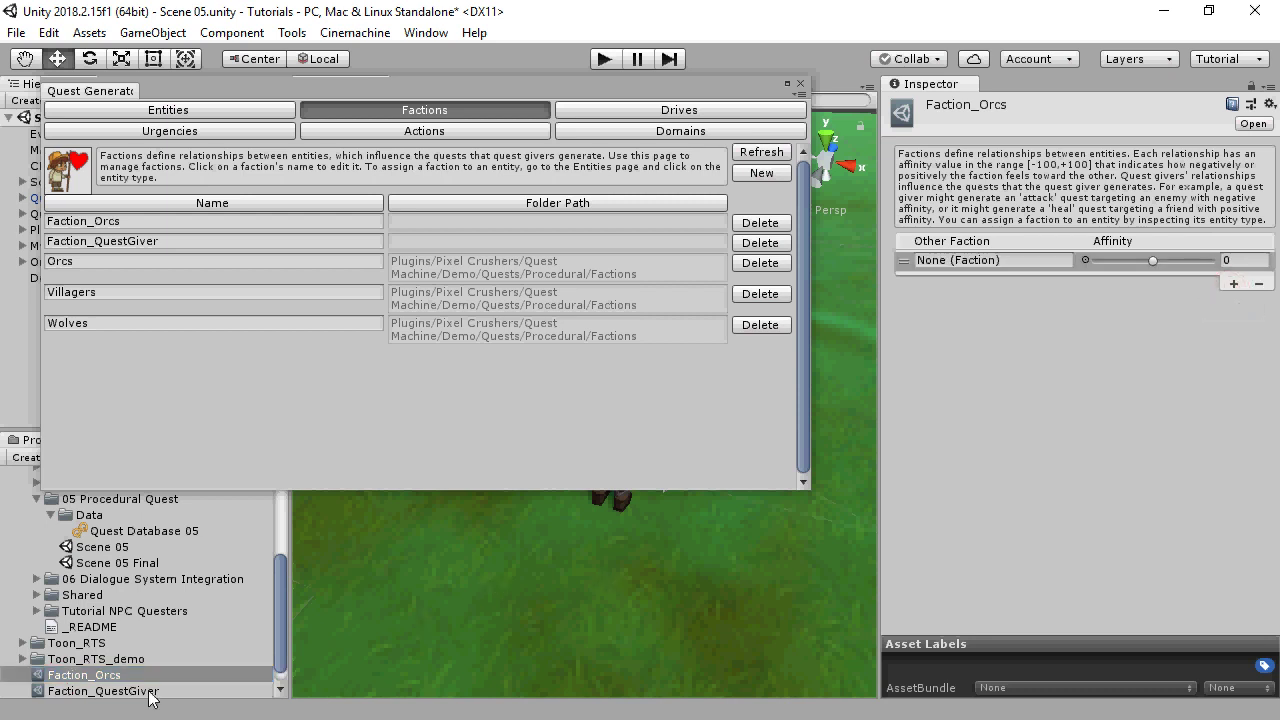
left_click_drag(152, 692, 1000, 262)
left_click_drag(1150, 261, 1080, 269)
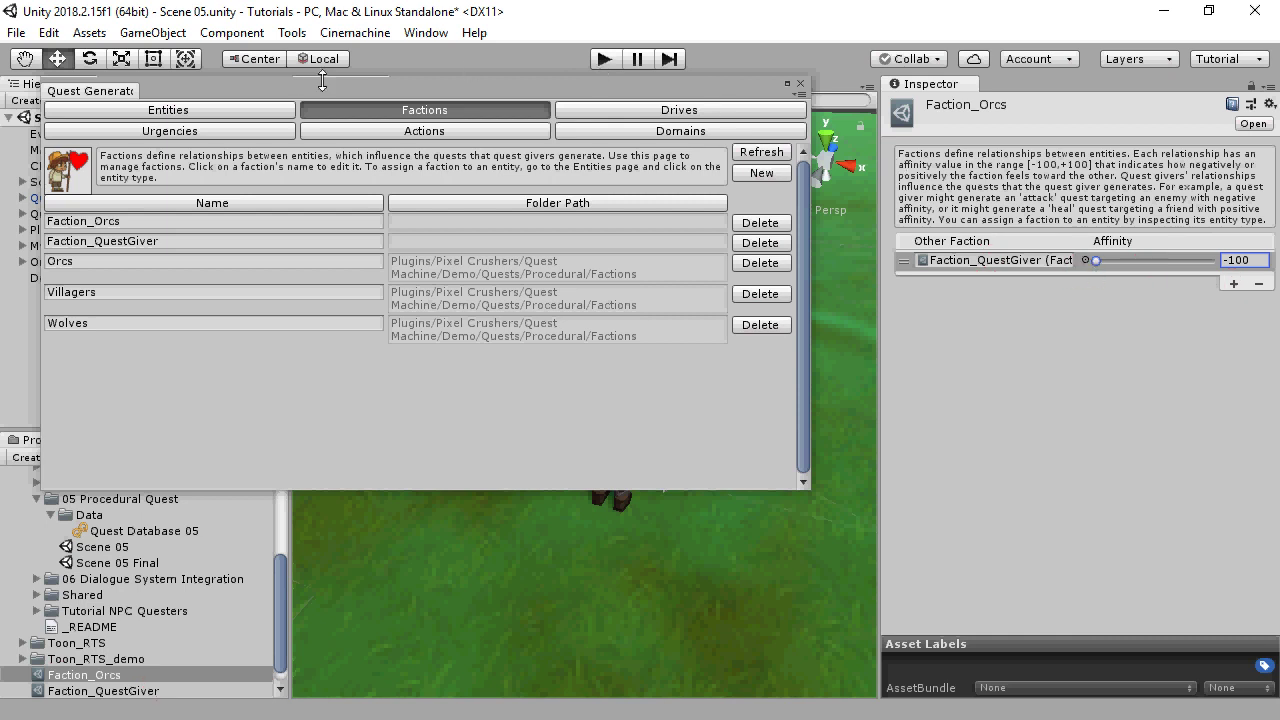
left_click(250, 111)
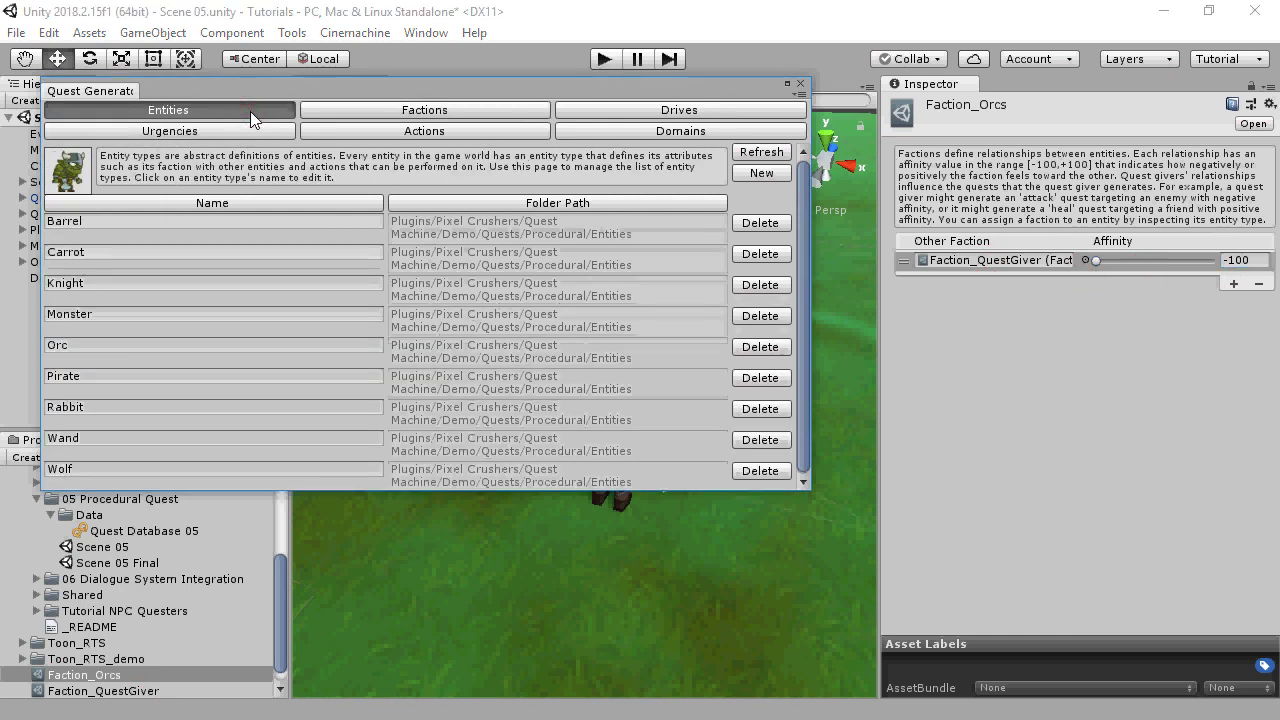
Step: Create a new entity type named EntityType_Orc
left_click(760, 173)
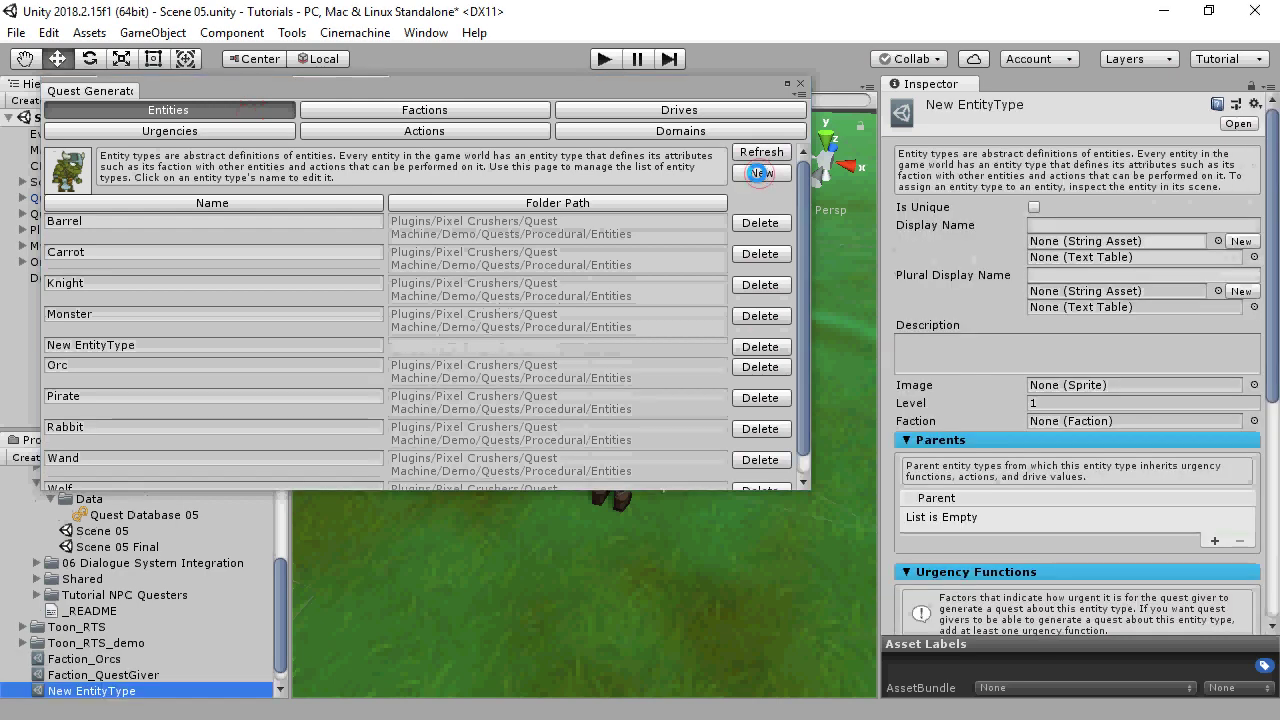
left_click(115, 692)
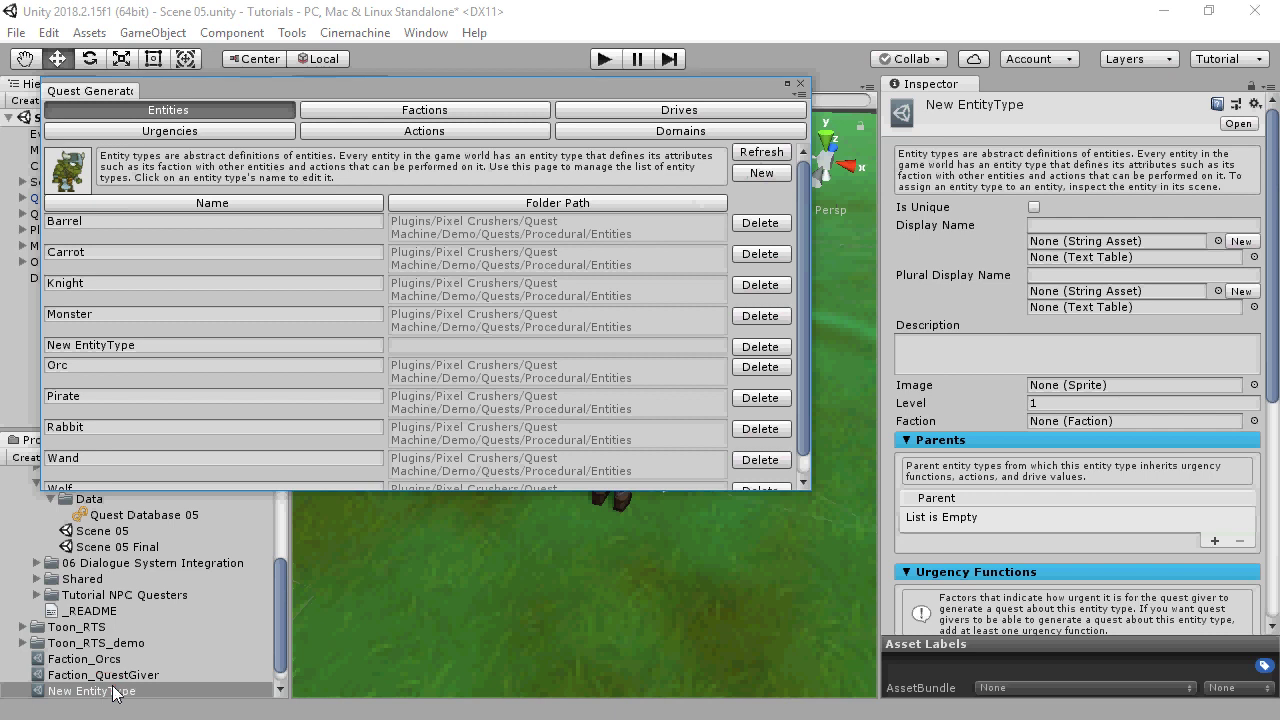
left_click(115, 692)
key("BackSpace")
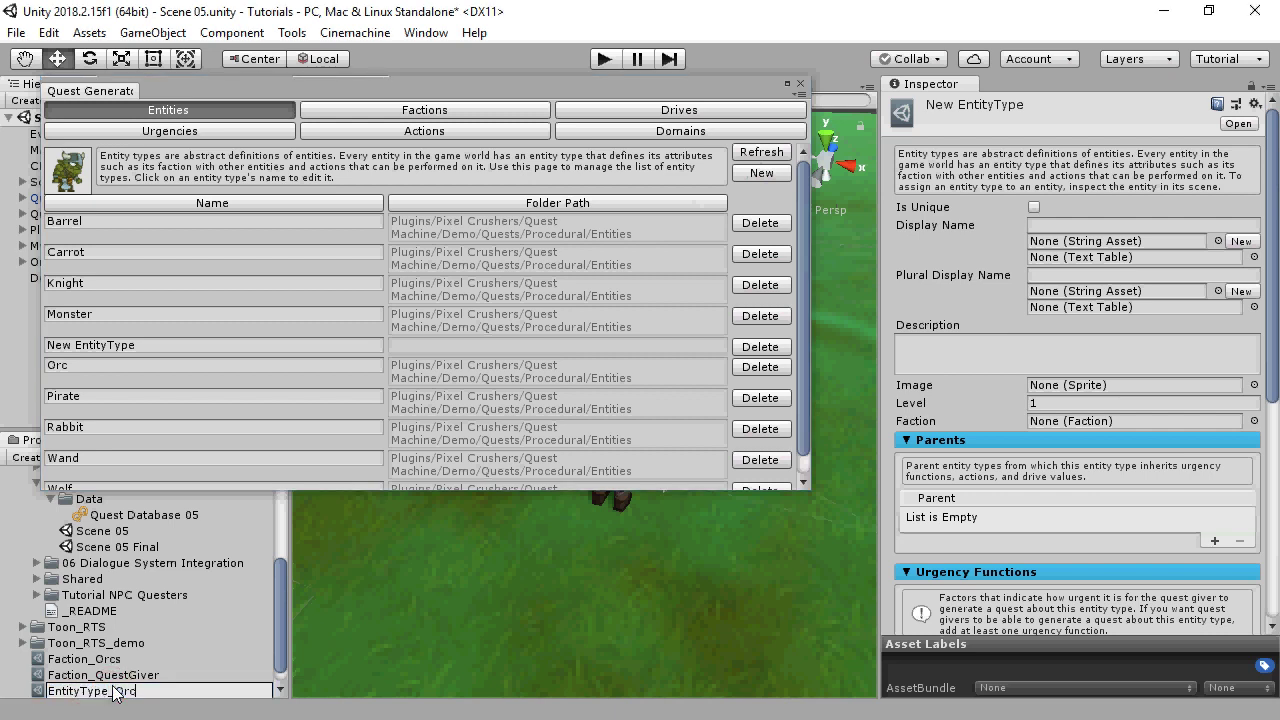
key("Return")
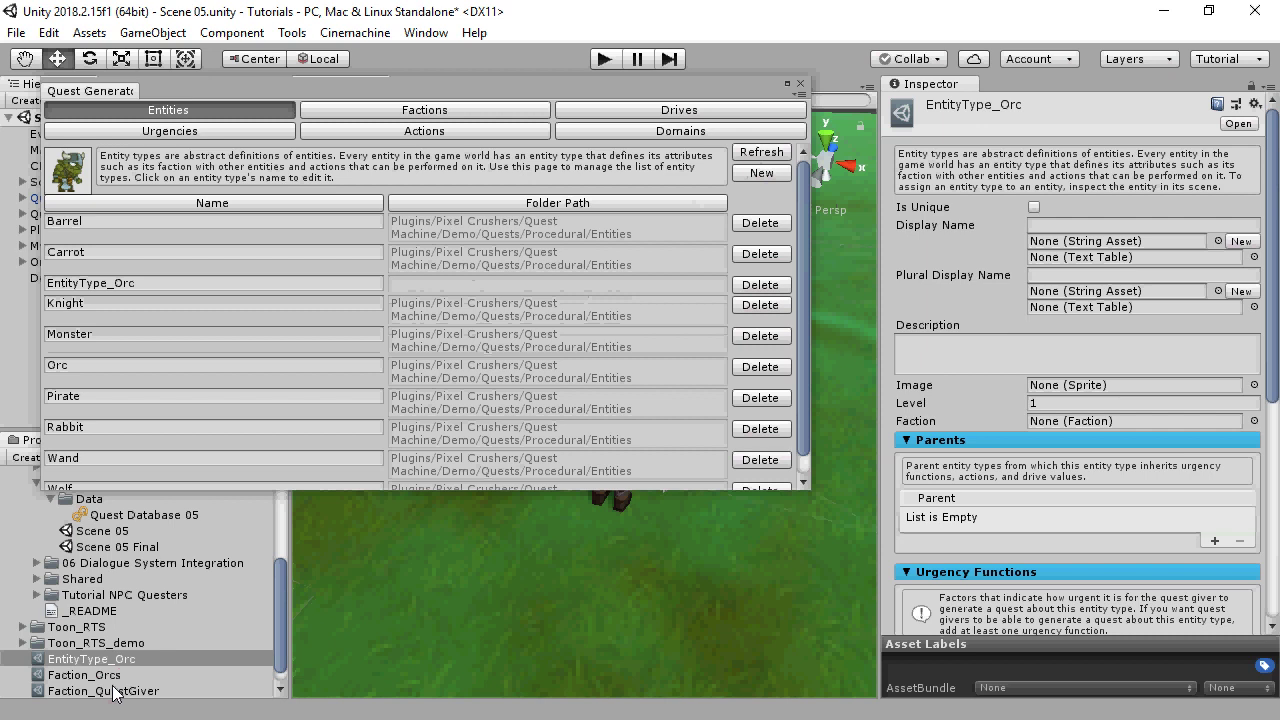
Step: Set the orc's display names to Orc/Orcs and its image to the orc0001 sprite
left_click(1136, 224)
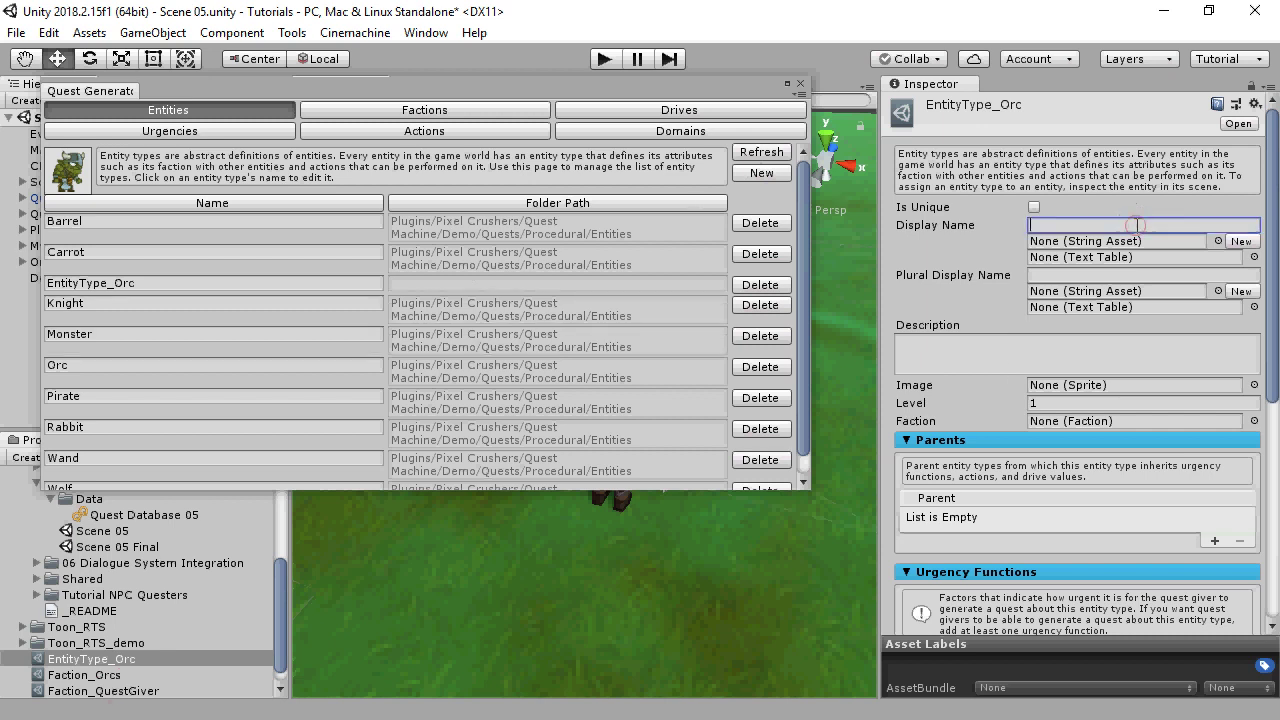
type("Orc")
key("Tab")
type("Or")
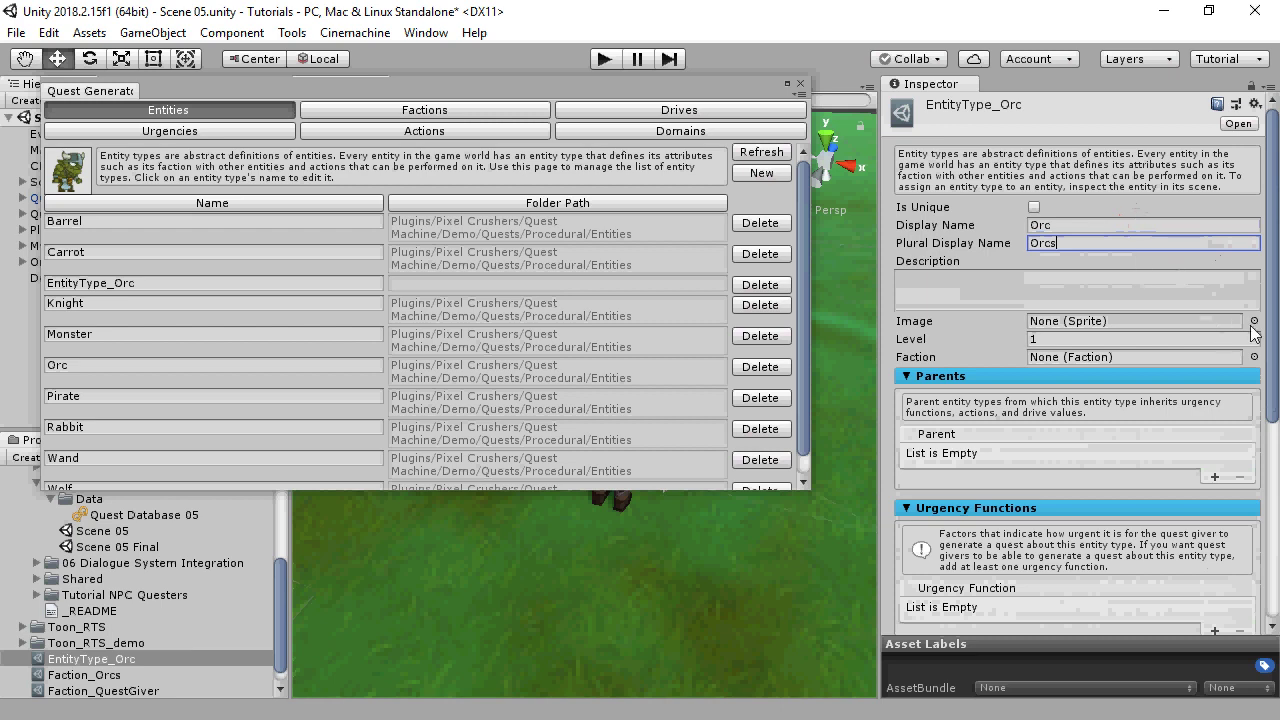
left_click(1254, 321)
type("orc")
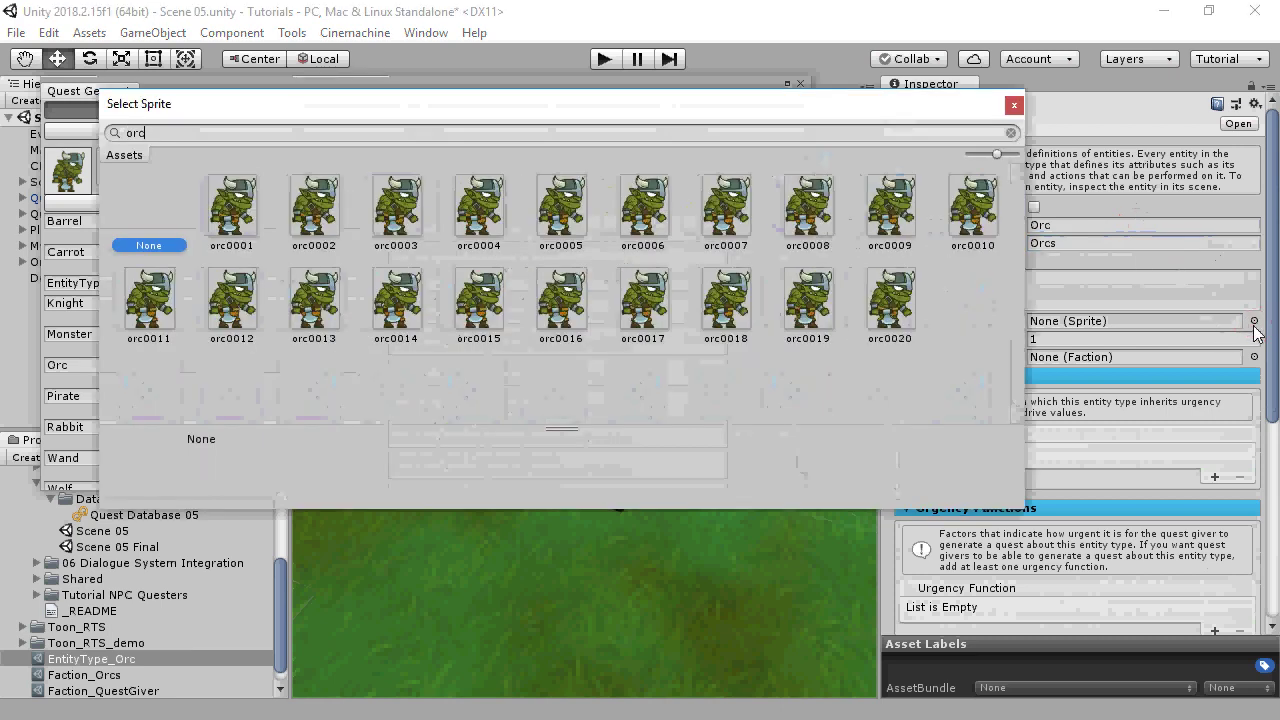
double_click(227, 215)
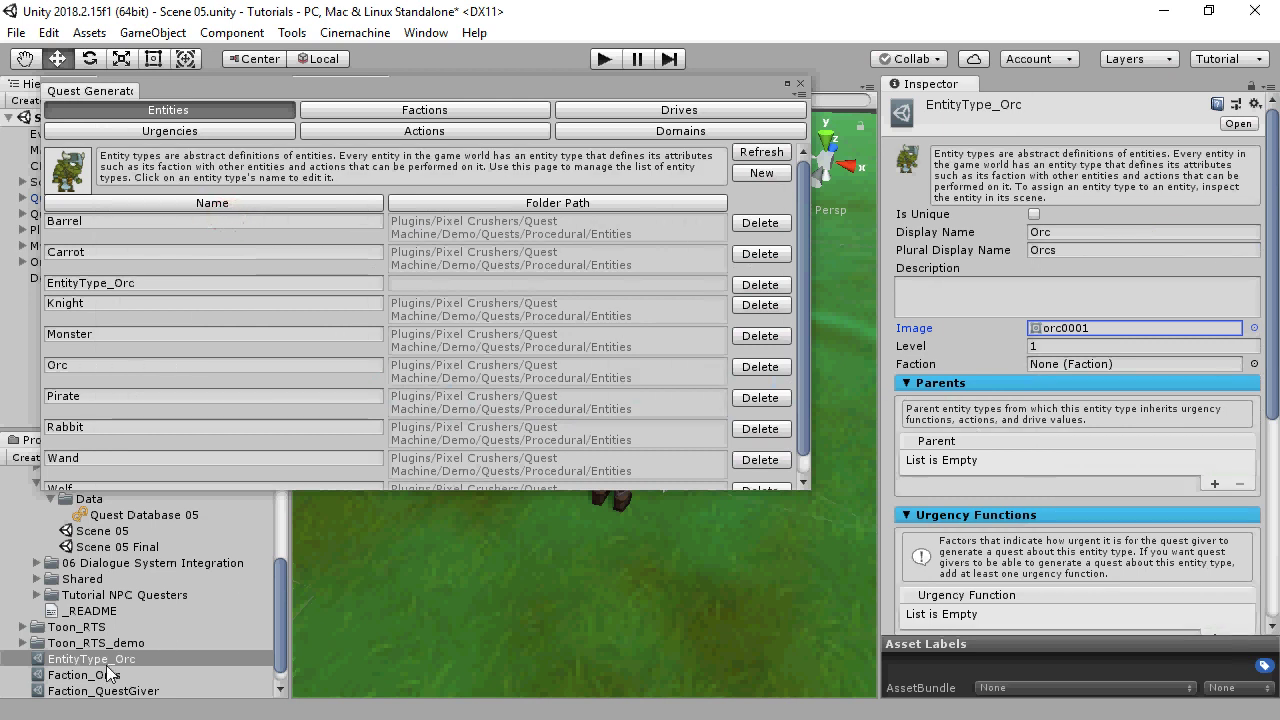
Step: Assign Faction_Orcs to EntityType_Orc and add the Threat urgency function
left_click_drag(92, 676, 1085, 373)
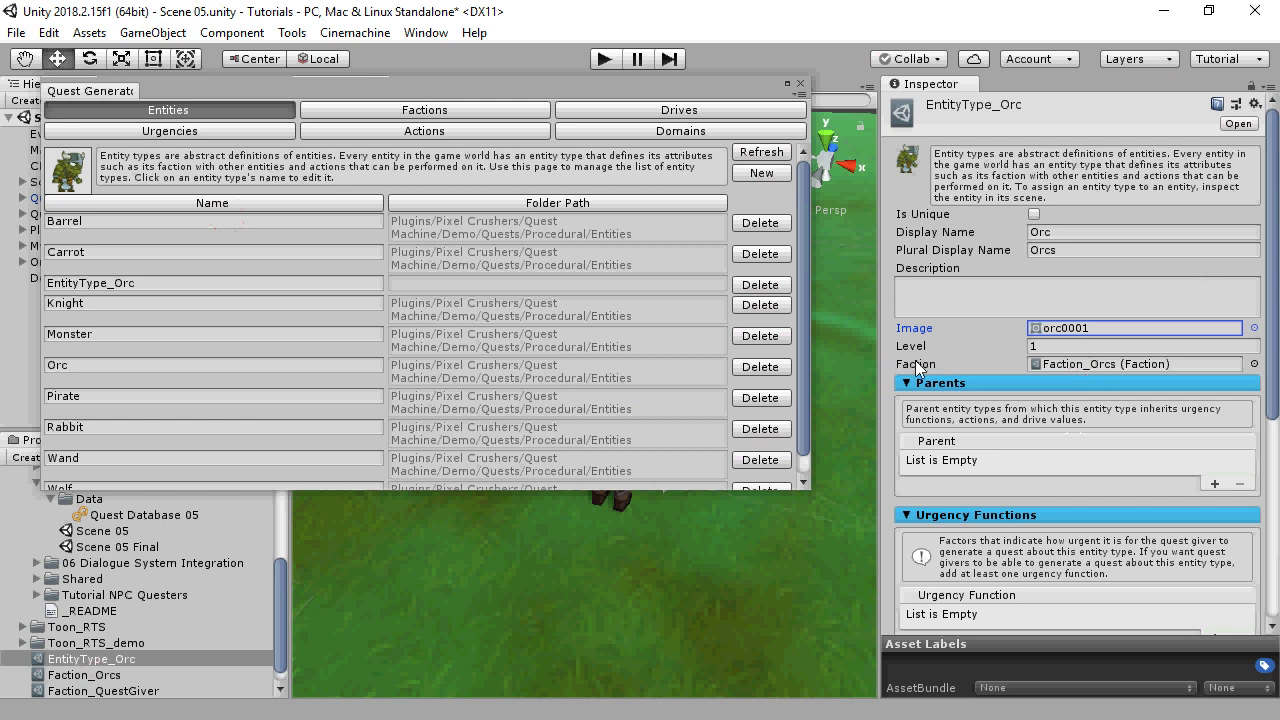
left_click_drag(1273, 330, 1273, 460)
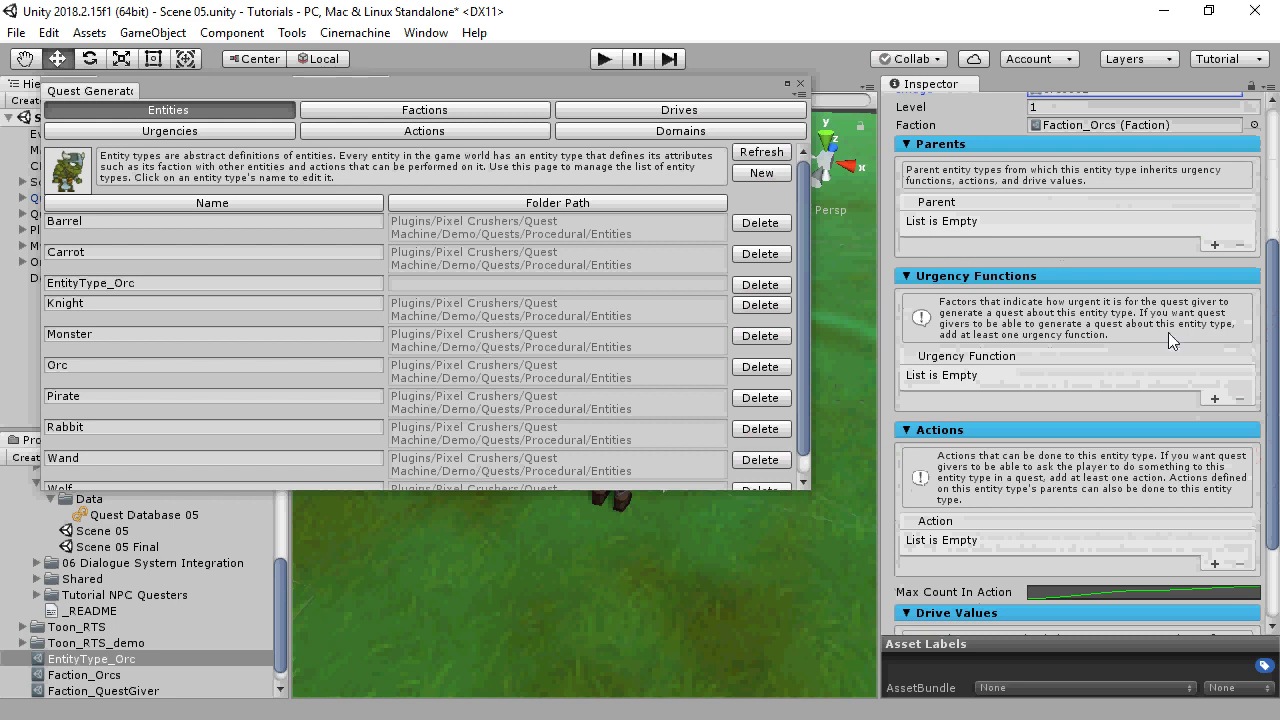
left_click(1213, 399)
left_click(1244, 353)
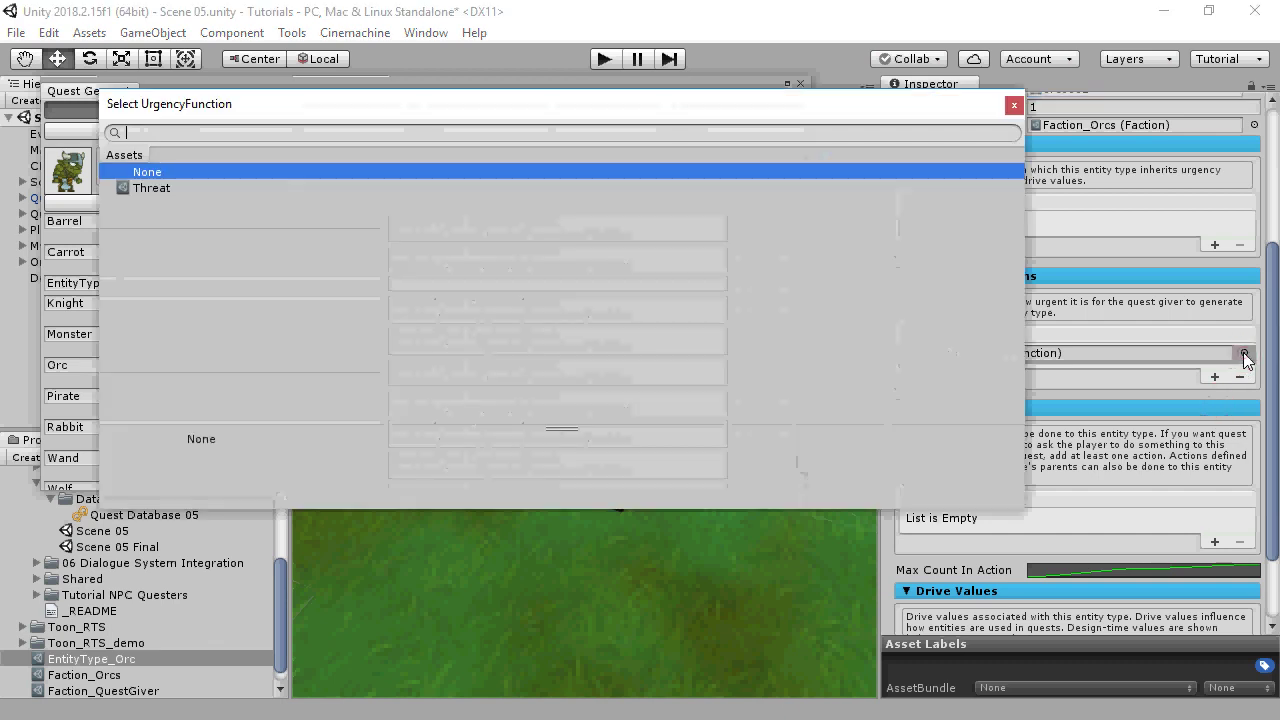
double_click(165, 190)
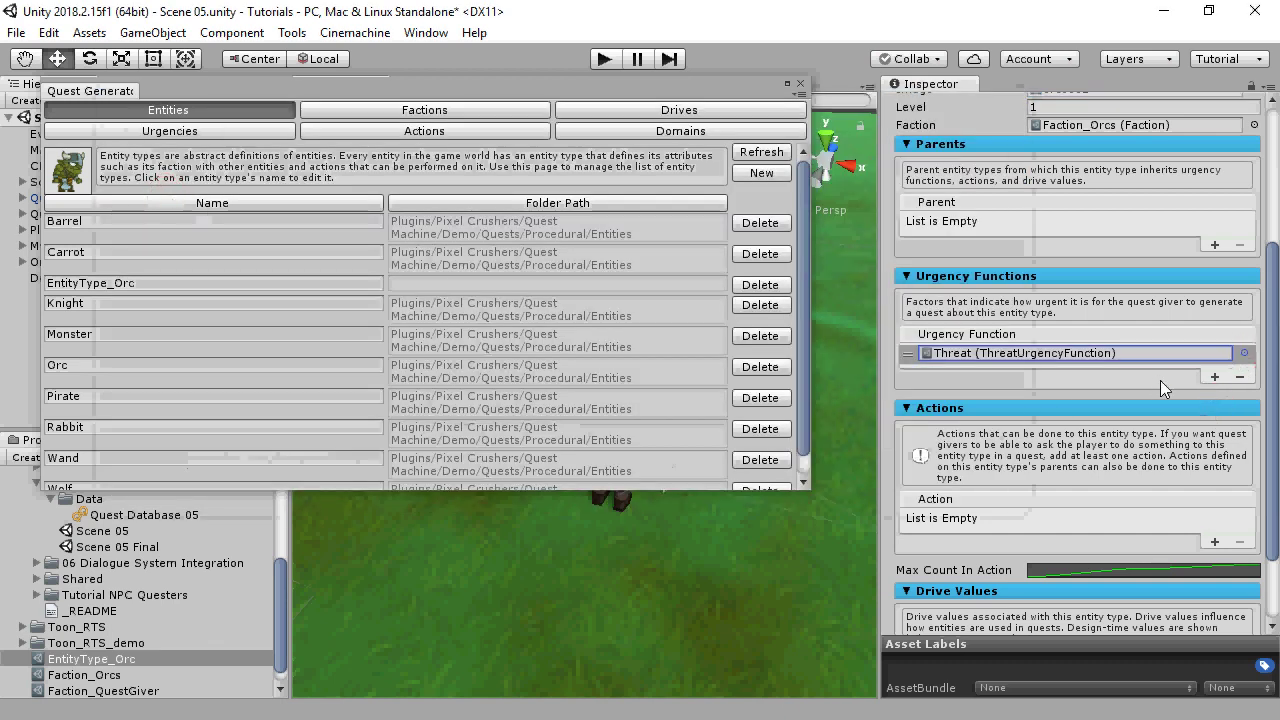
Step: Inspect the Threat urgency function asset, then return to EntityType_Orc's settings
left_click(1268, 352)
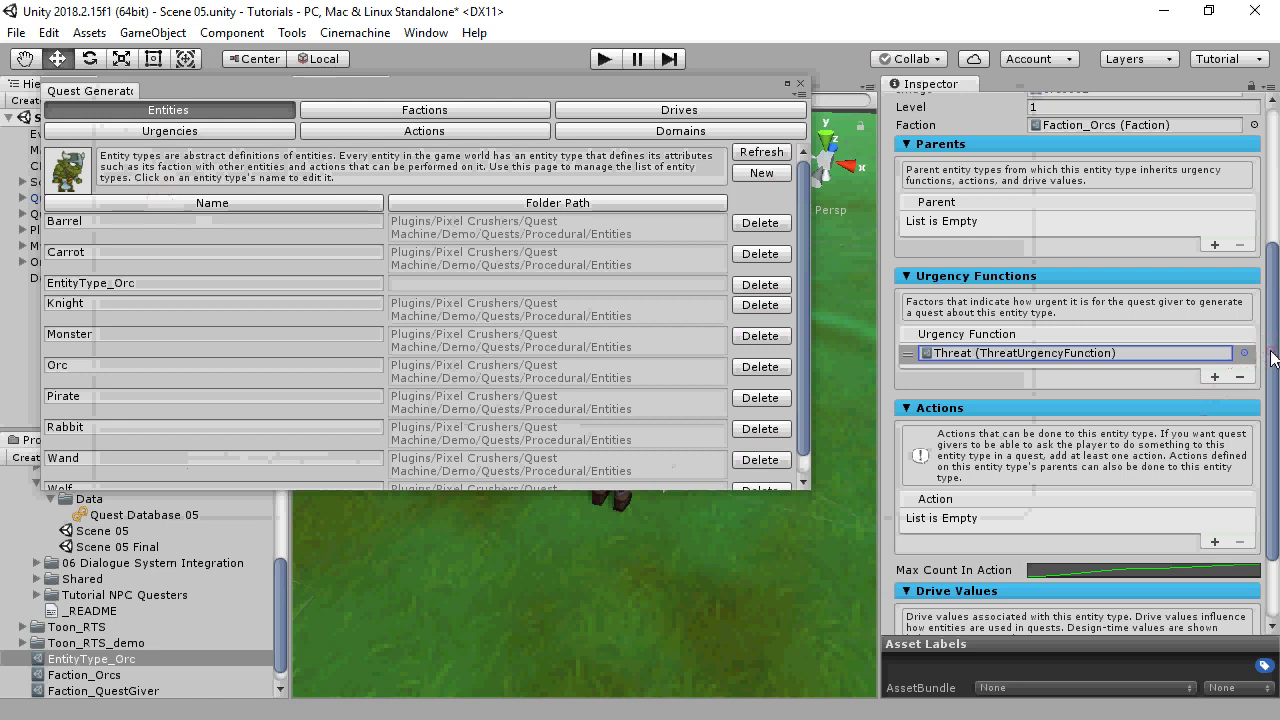
left_click(992, 354)
left_click(148, 691)
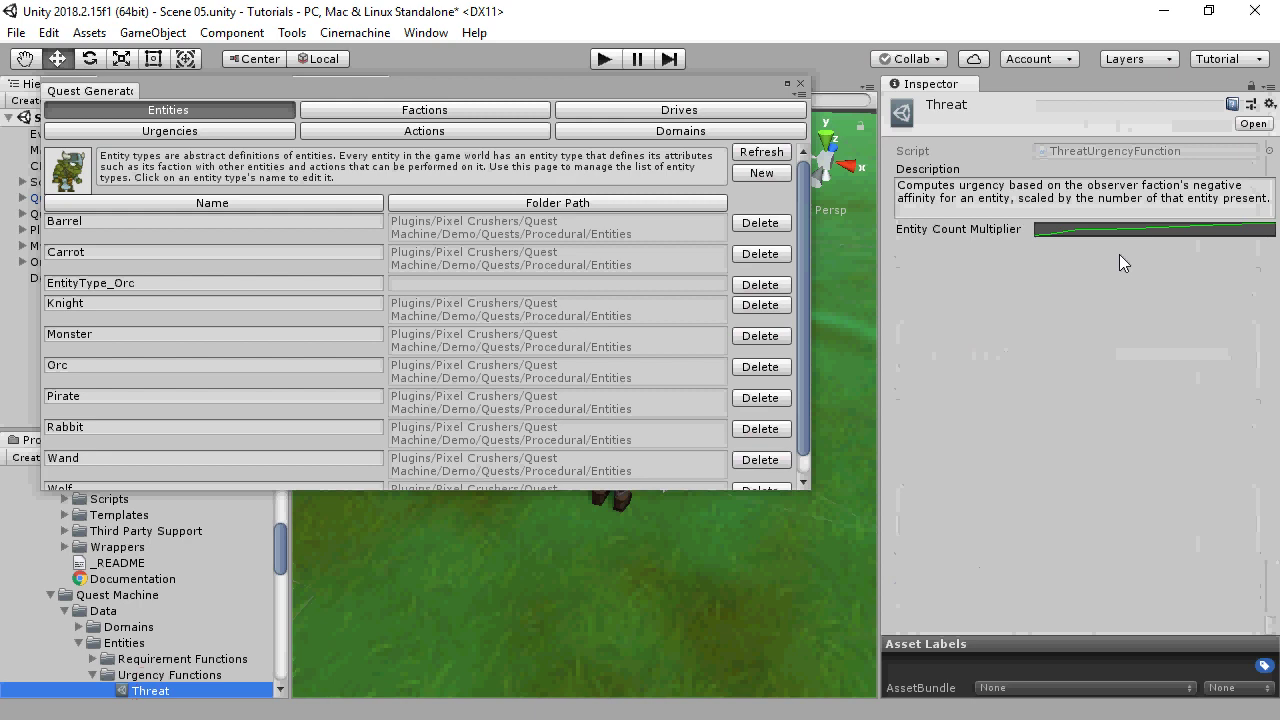
left_click(110, 286)
left_click_drag(1268, 323, 1257, 503)
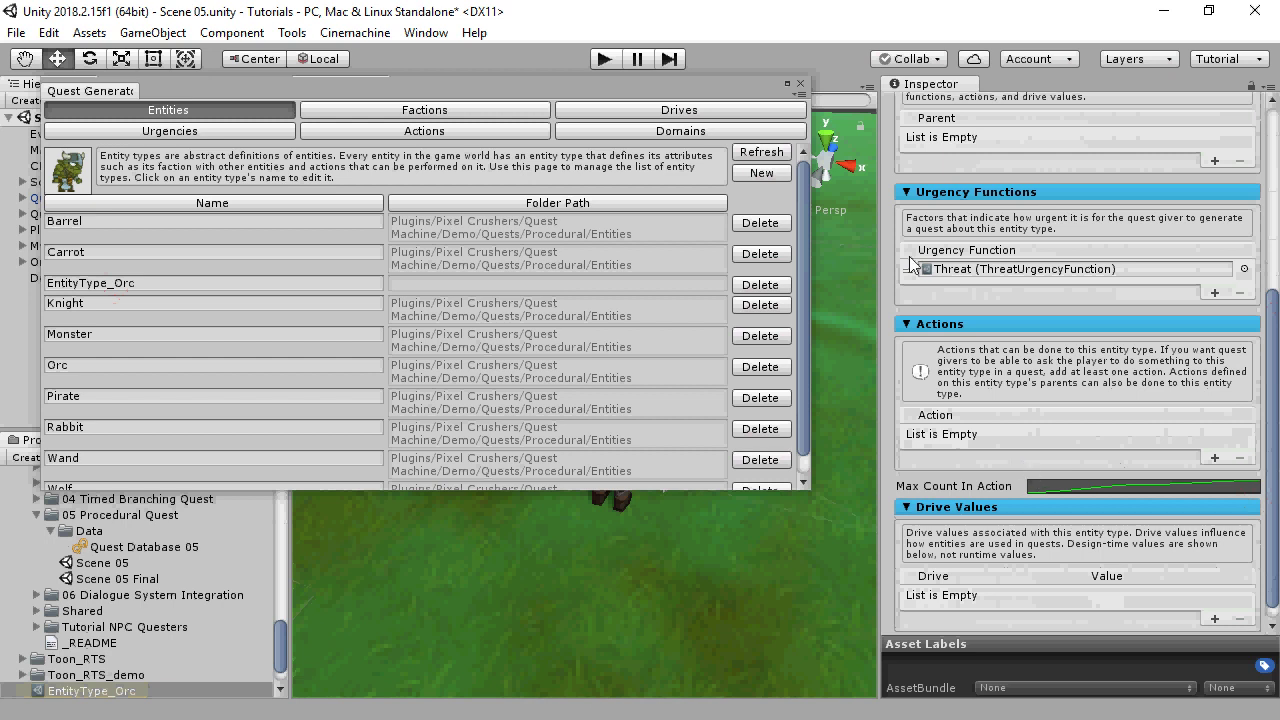
Step: Create a new entity type named EntityType_QuestGiver
left_click(760, 174)
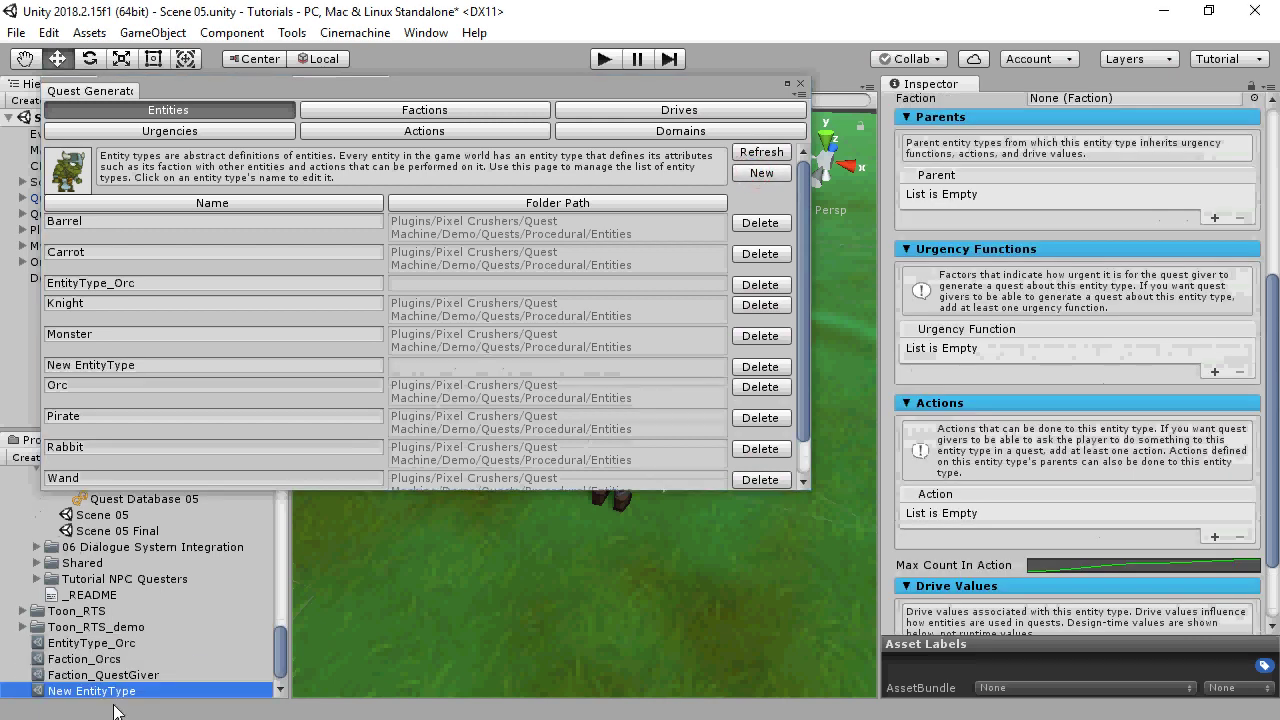
left_click(122, 694)
key("Home")
key("ctrl+shift+Right")
key("Delete")
type("_QuestGiver")
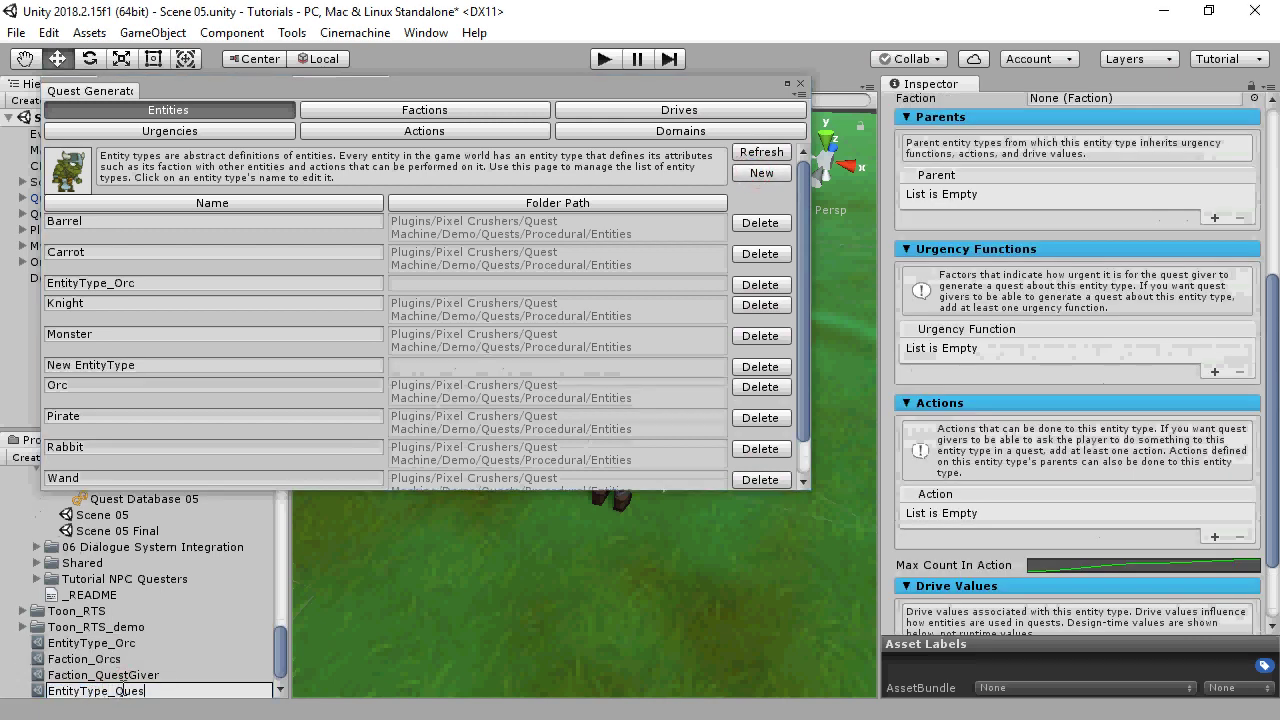
key("Return")
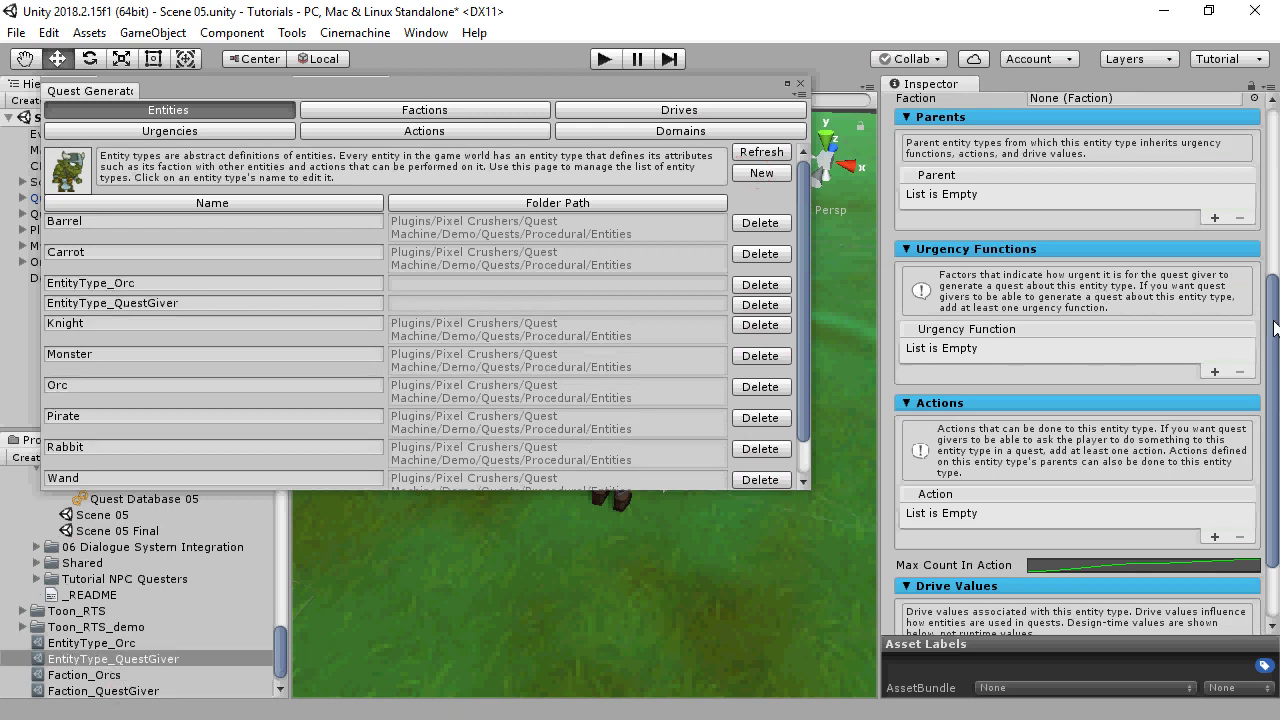
Step: Set display name Quest Giver, image knight_portrait, and faction Faction_QuestGiver
scroll(1275, 328, "up", 6)
left_click(1043, 191)
type("Quest Giver")
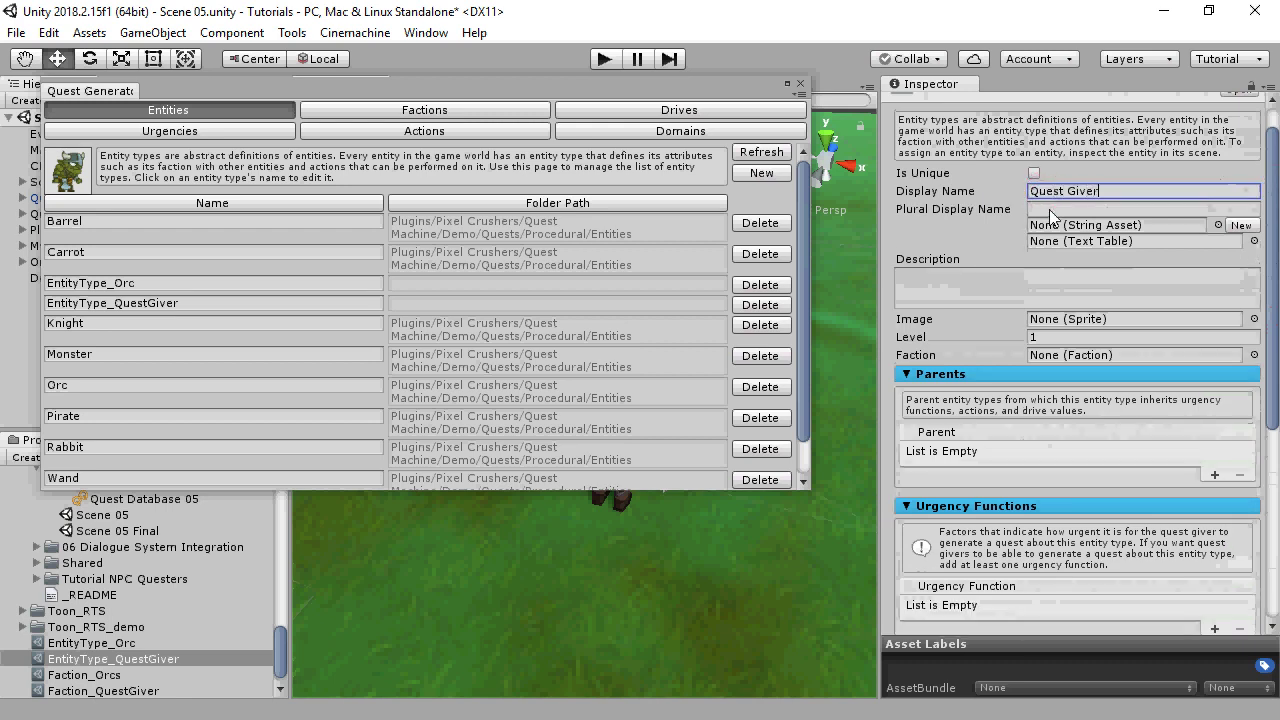
left_click(1254, 319)
type("kn")
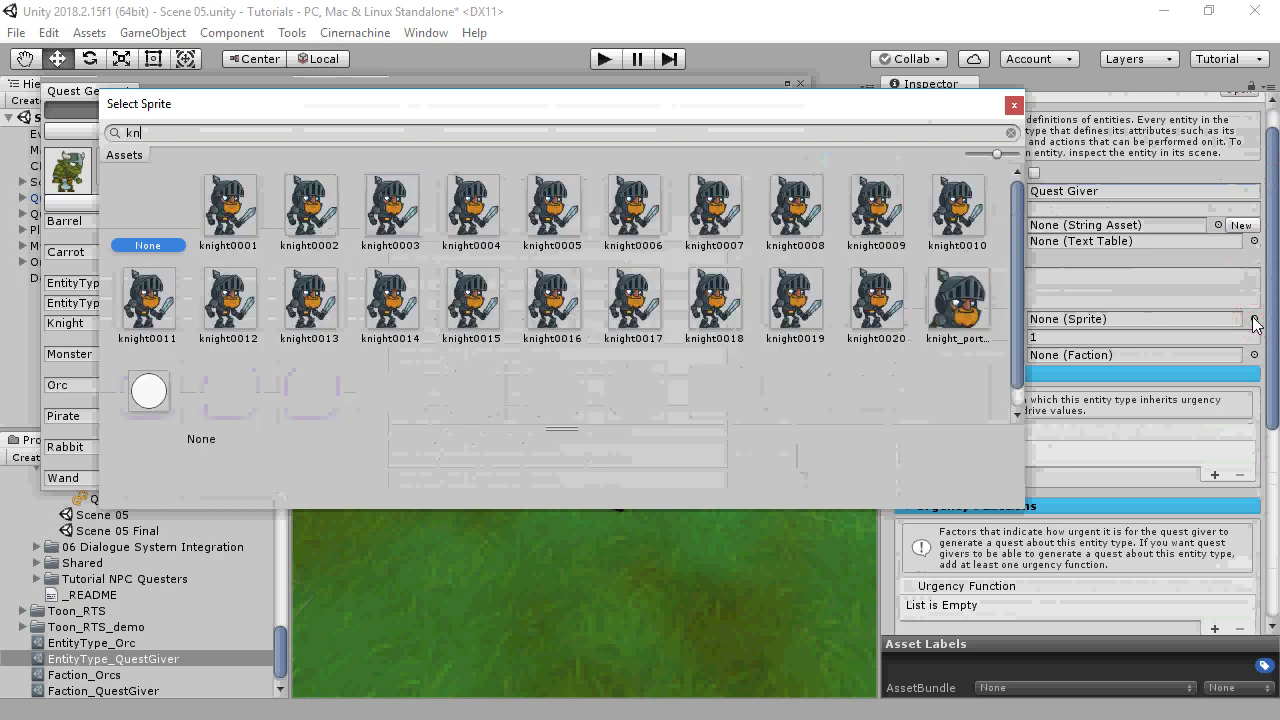
double_click(951, 296)
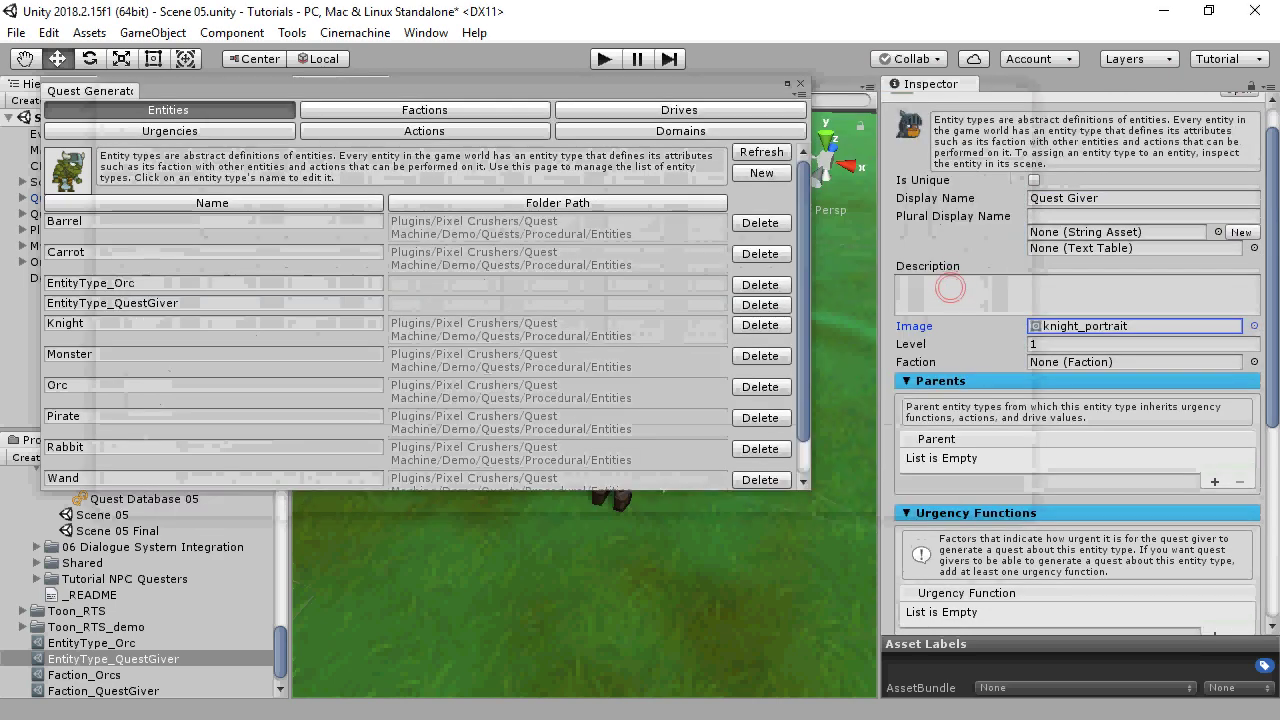
left_click_drag(96, 691, 1084, 366)
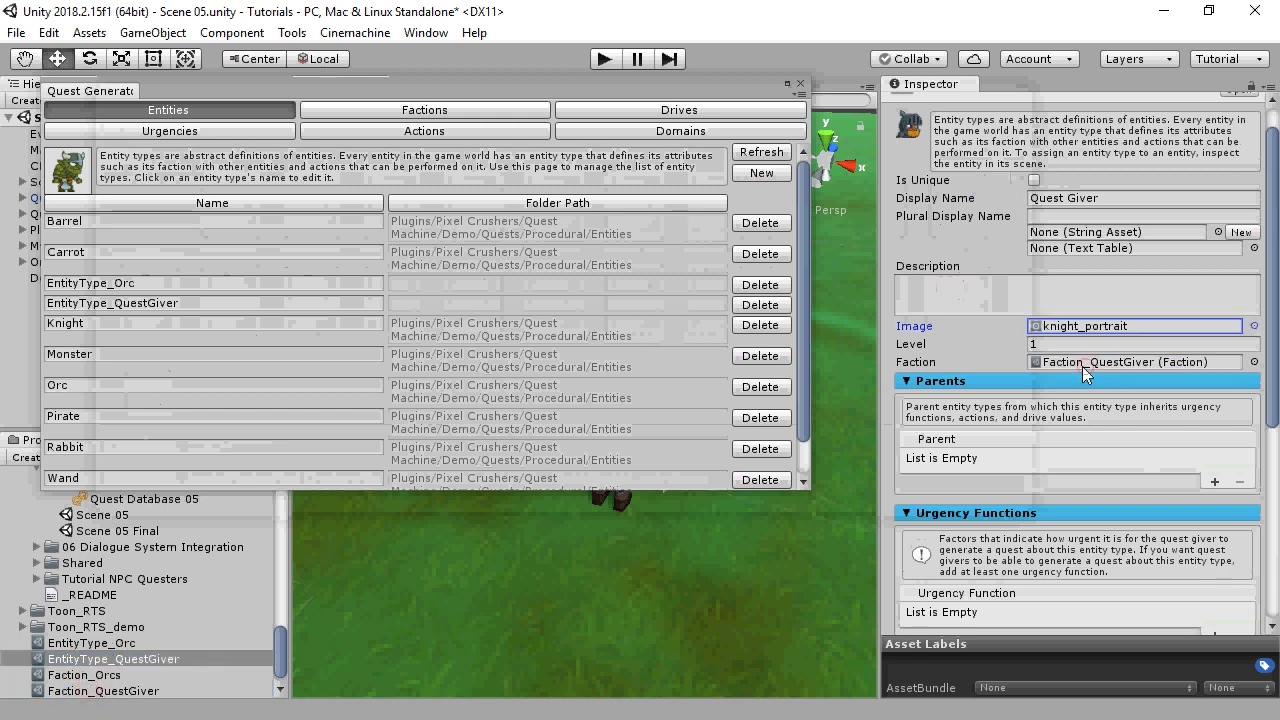
Step: Add a Safety drive value of 100 to the quest giver
left_click_drag(1272, 300, 1273, 490)
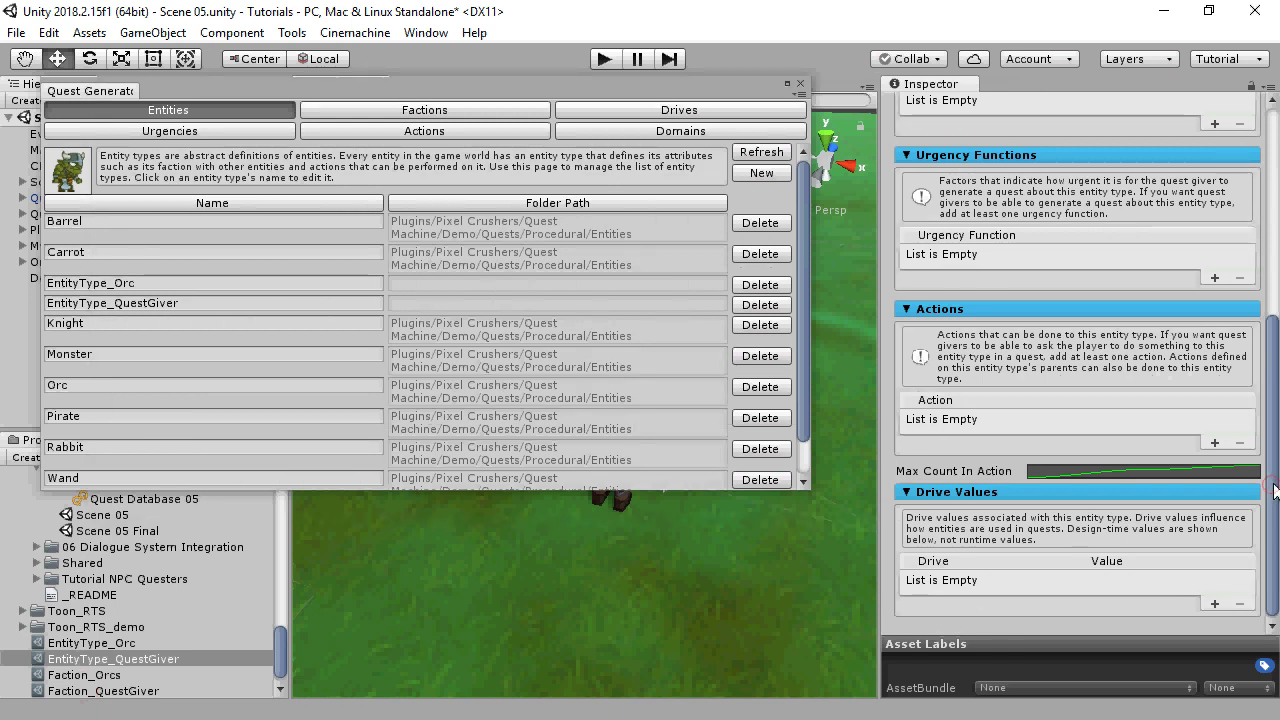
left_click(1215, 603)
left_click(1075, 580)
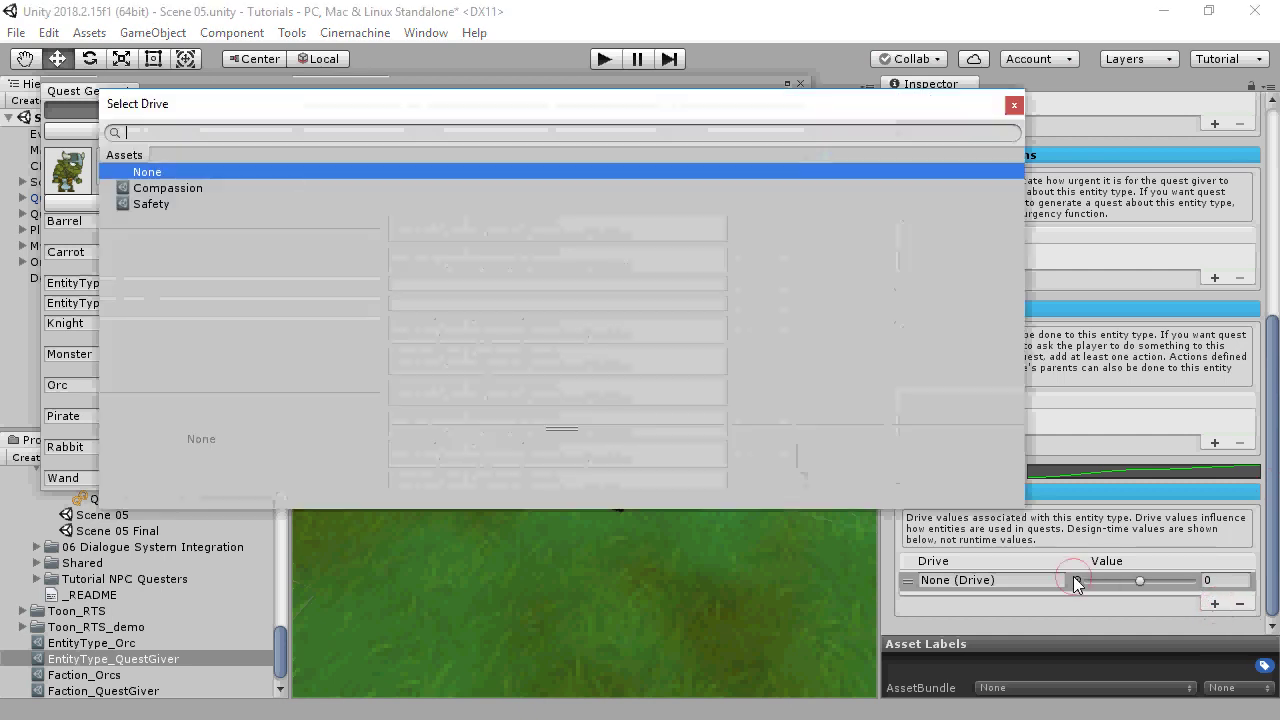
double_click(160, 204)
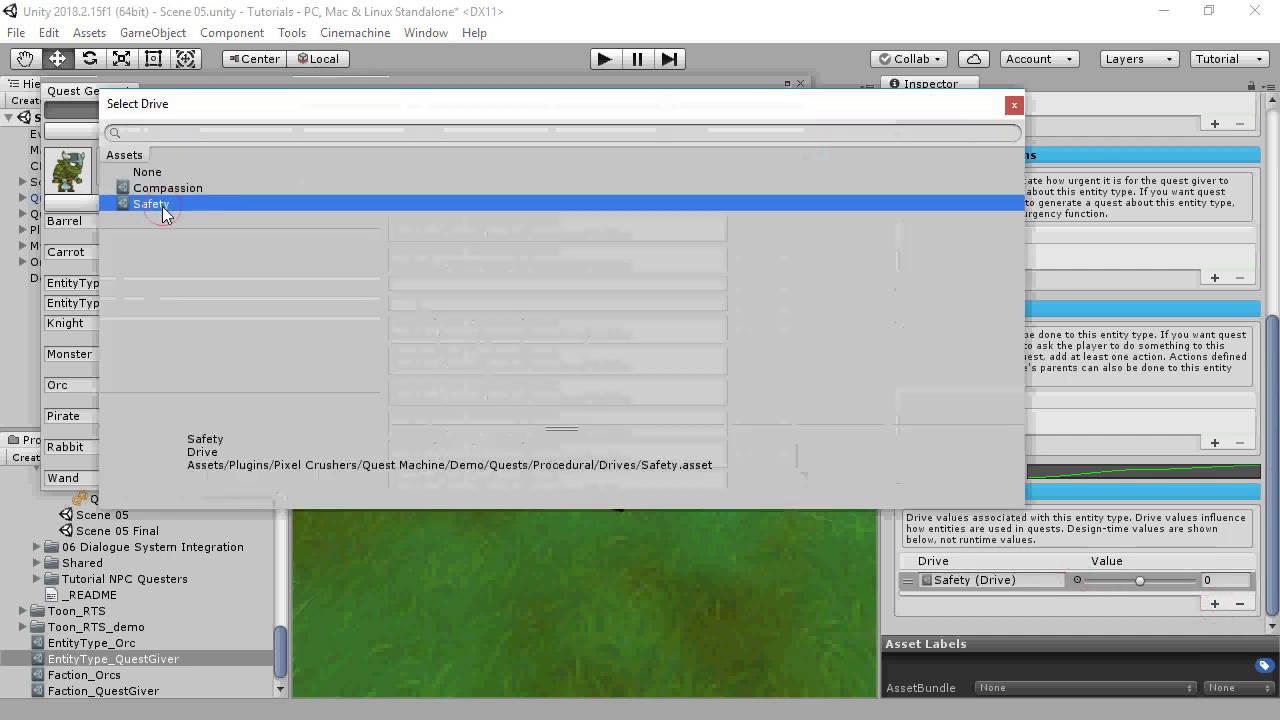
left_click_drag(1140, 582, 1210, 588)
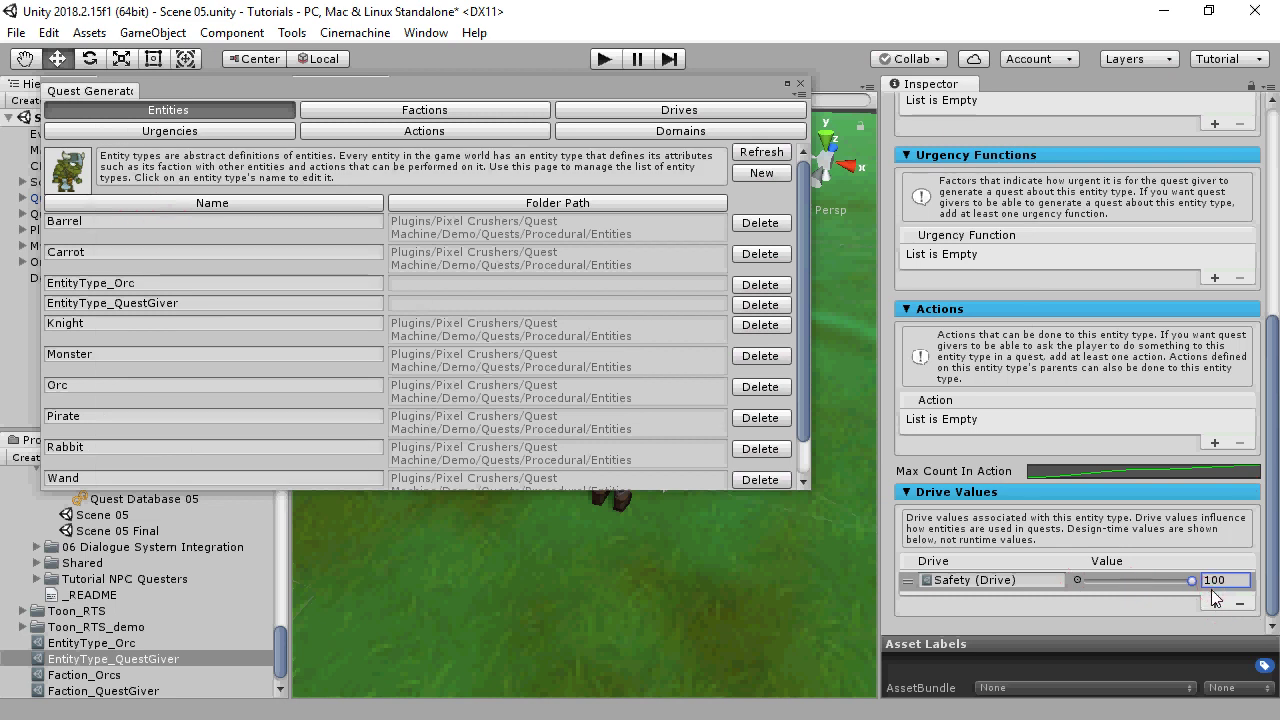
left_click(705, 109)
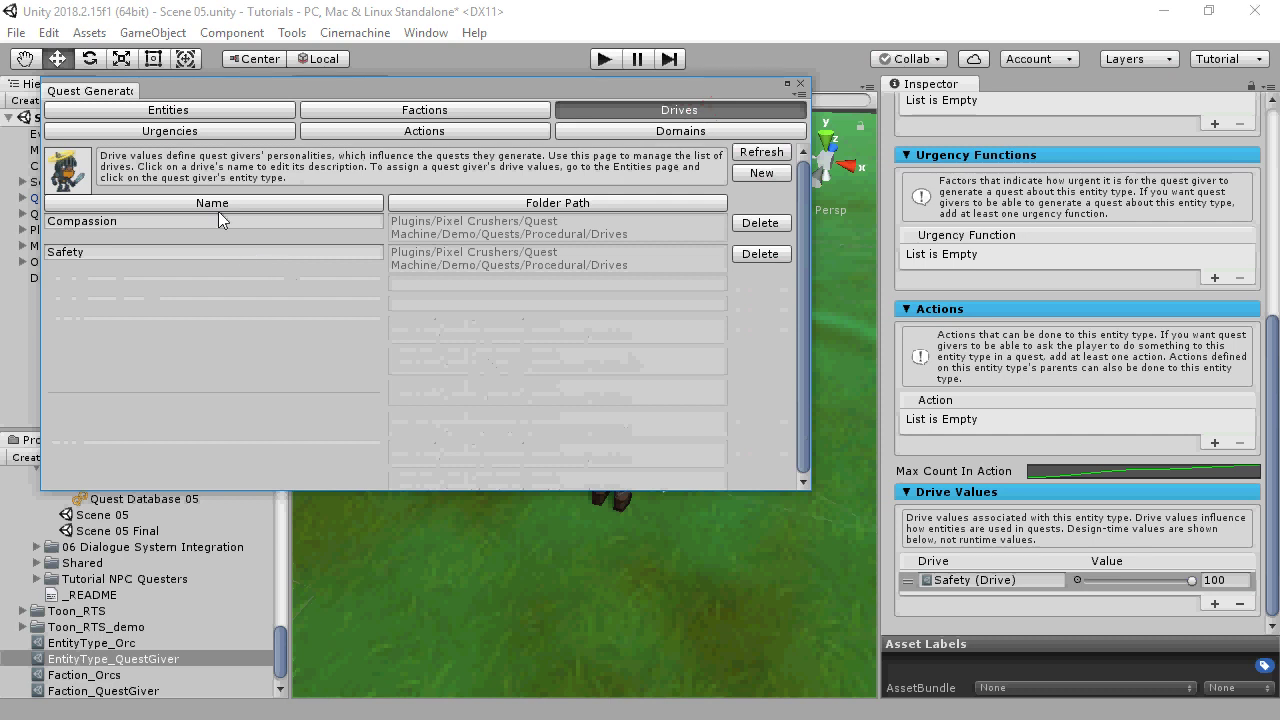
Step: Move from the Urgencies page to the Actions list with FindWand, Get, Kill and Polymorph
left_click(211, 134)
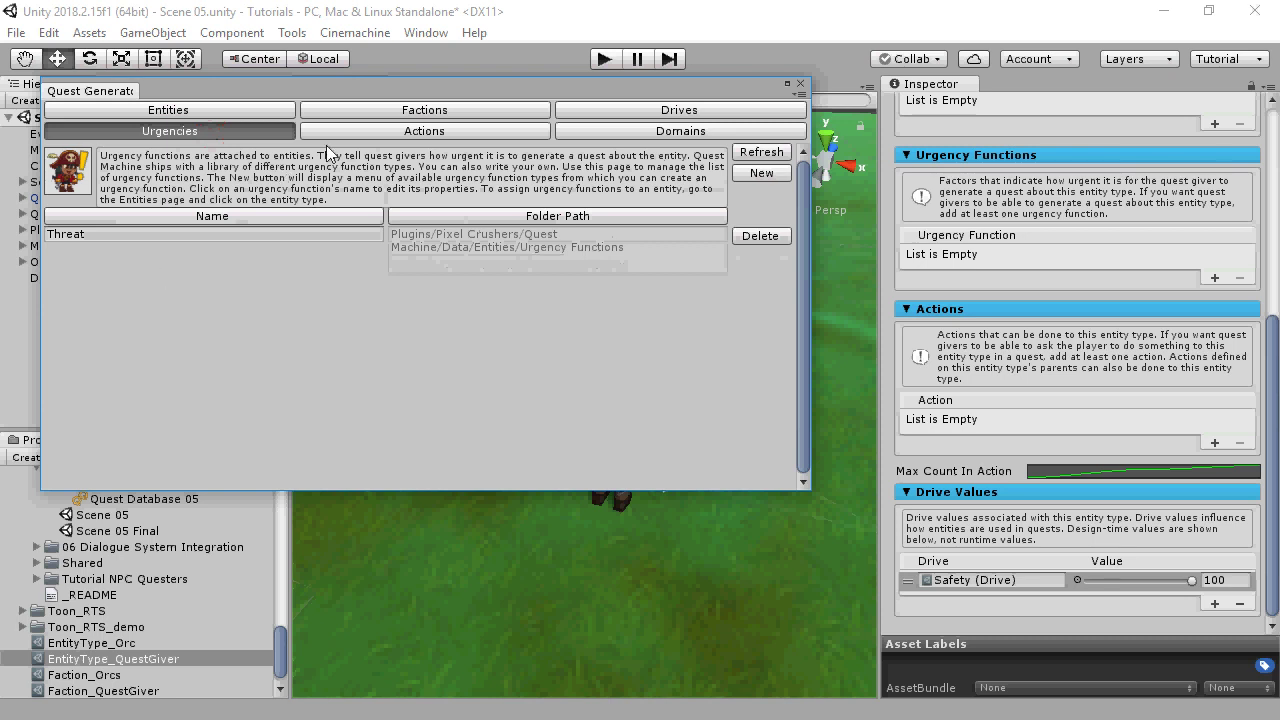
left_click(348, 131)
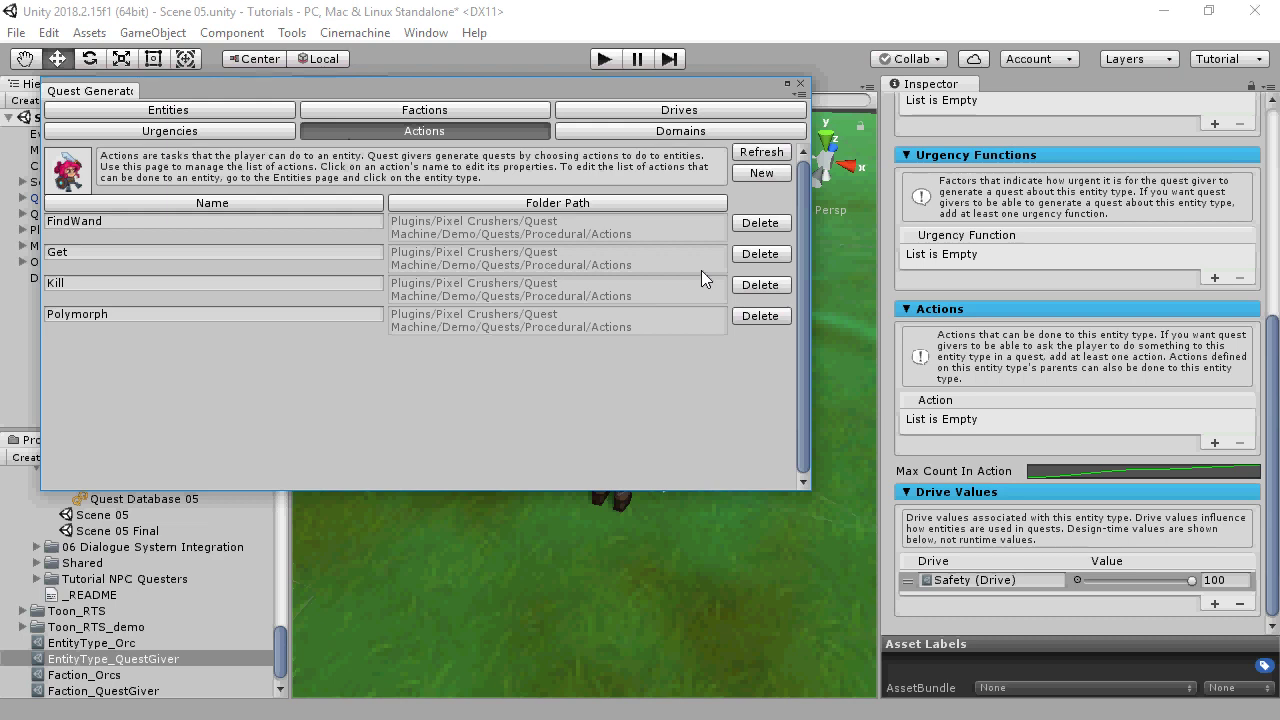
Step: Create a new quest action and name it Action_Defeat
left_click(761, 173)
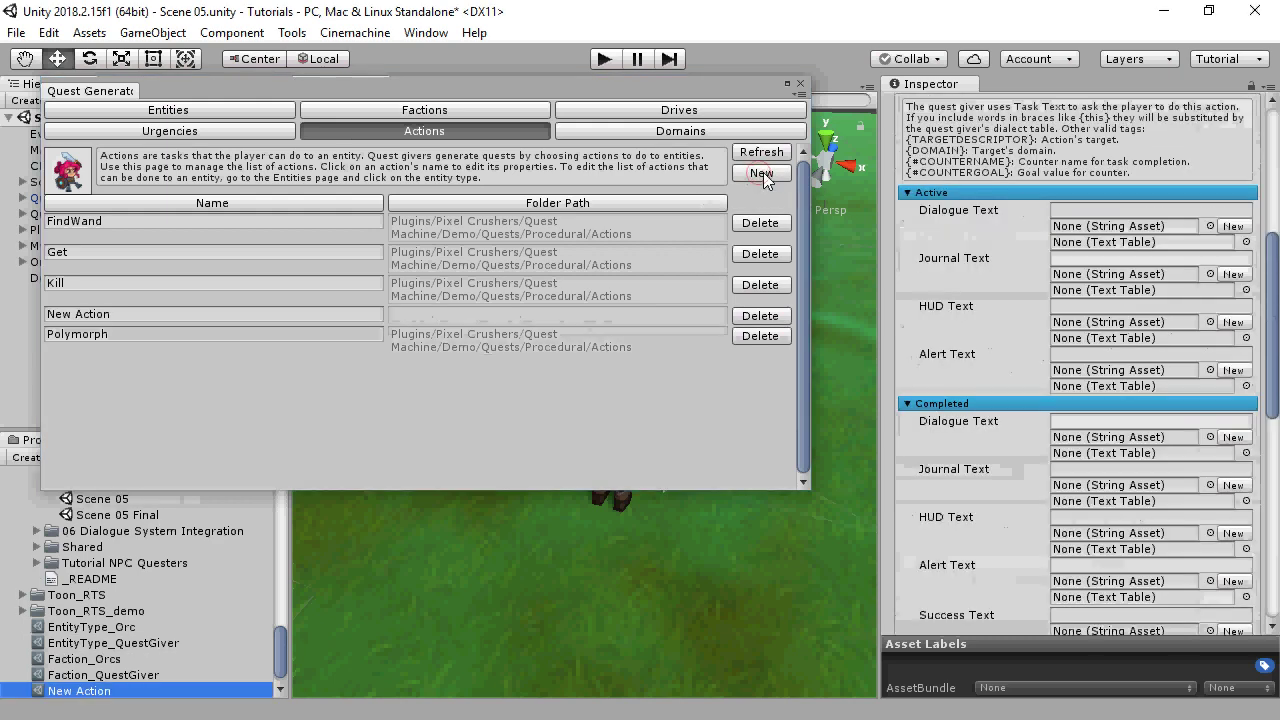
left_click(83, 691)
type("Action")
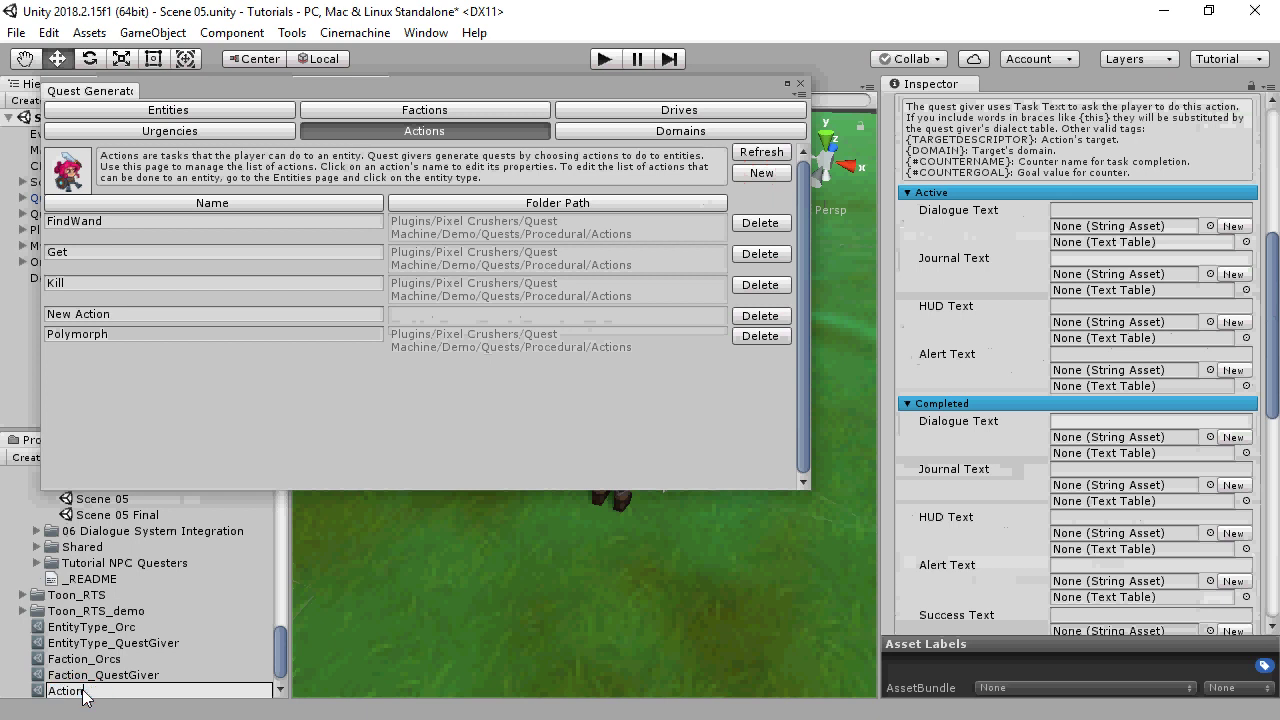
type("_Defeat")
key("Return")
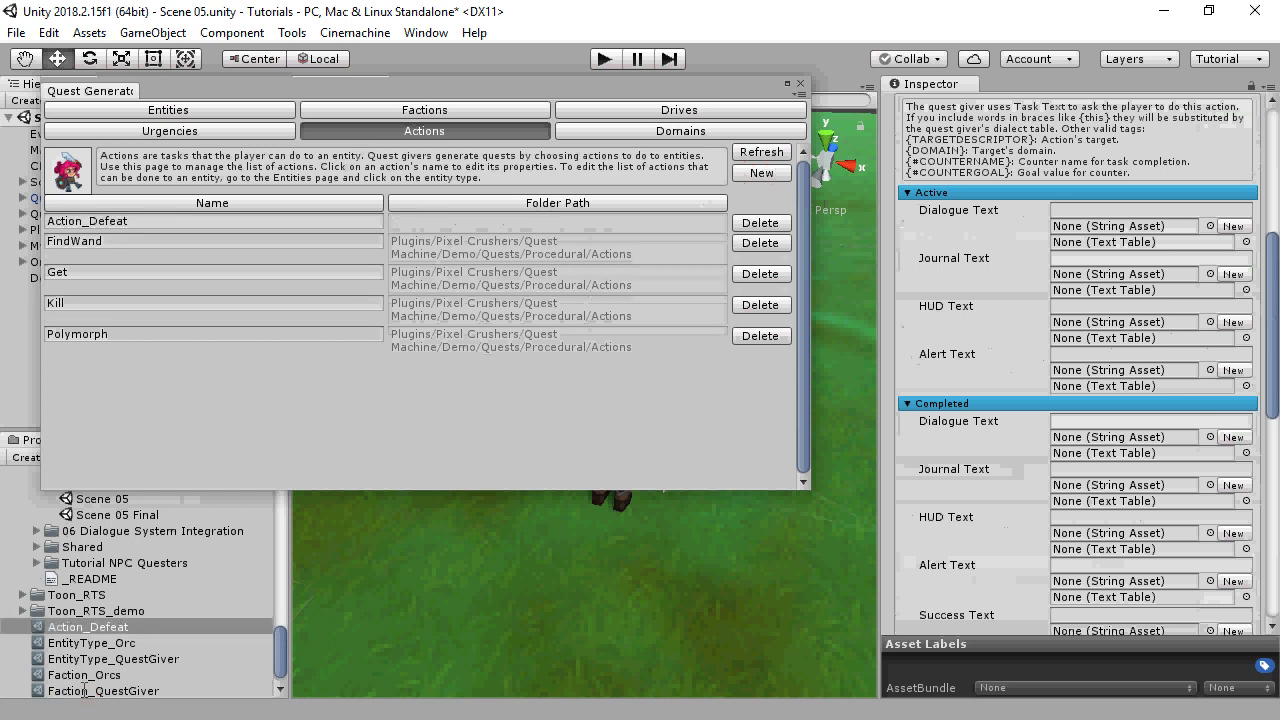
left_click_drag(1272, 316, 1276, 176)
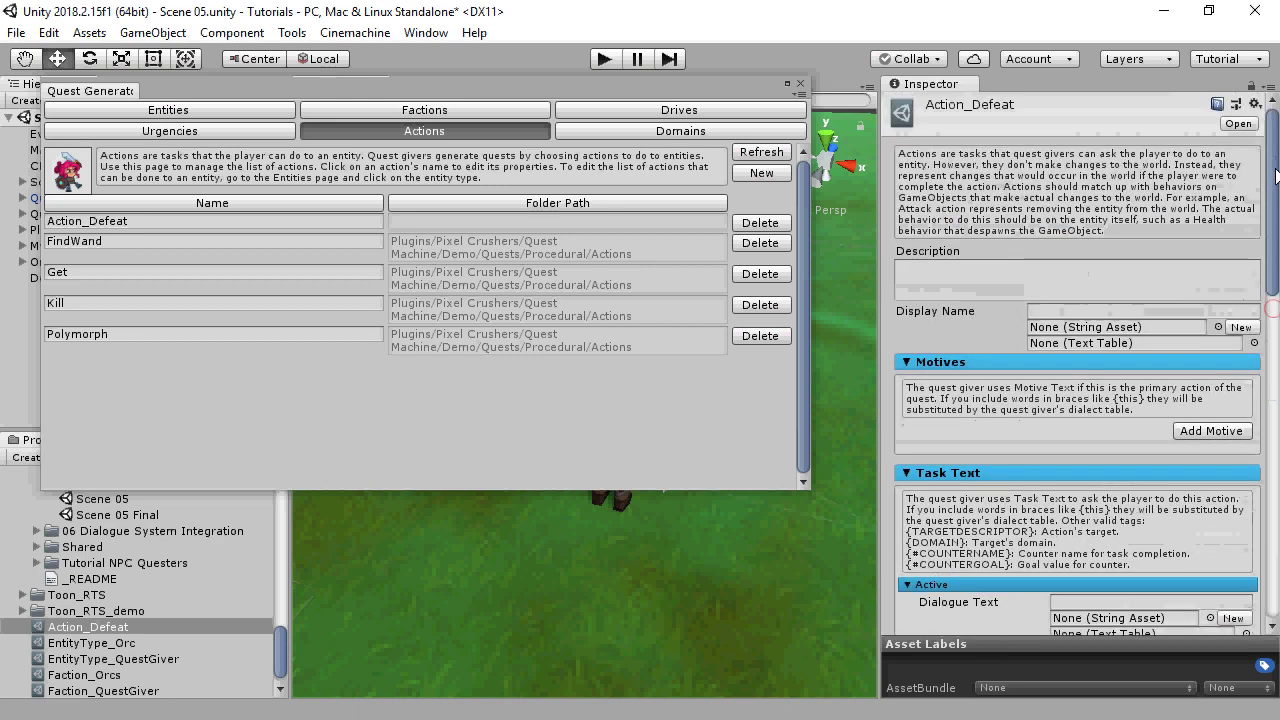
Step: Set display name Defeat and motive 'For the safety of our people, enter {DOMAIN} and {defeat} {TARGETDESCRIPTOR}.'
left_click(1054, 311)
type("Defeat")
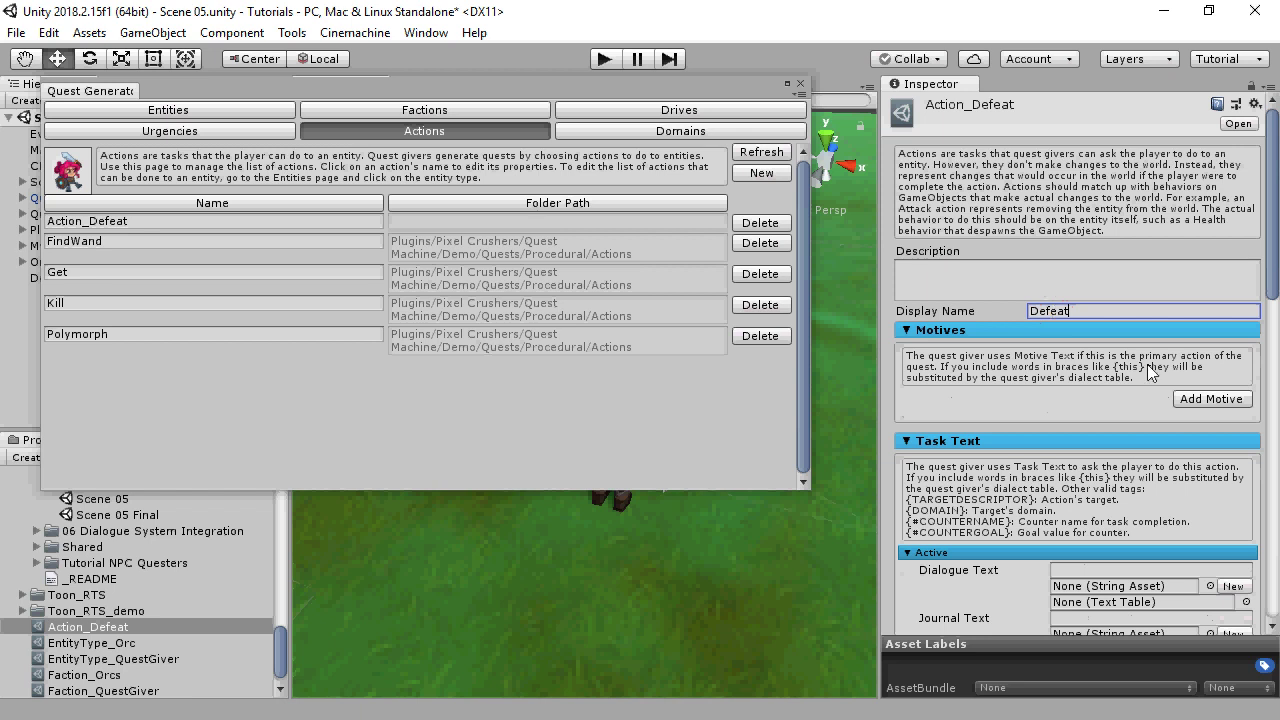
left_click(1203, 400)
left_click(1116, 455)
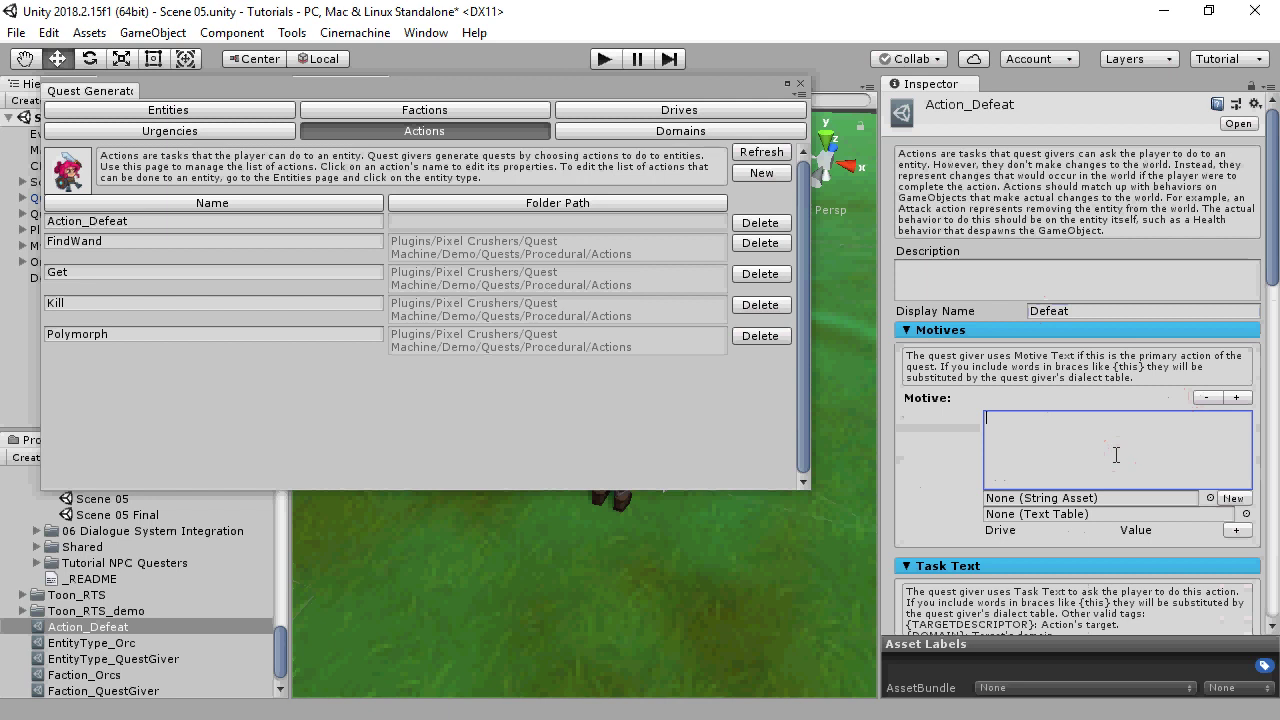
type("T")
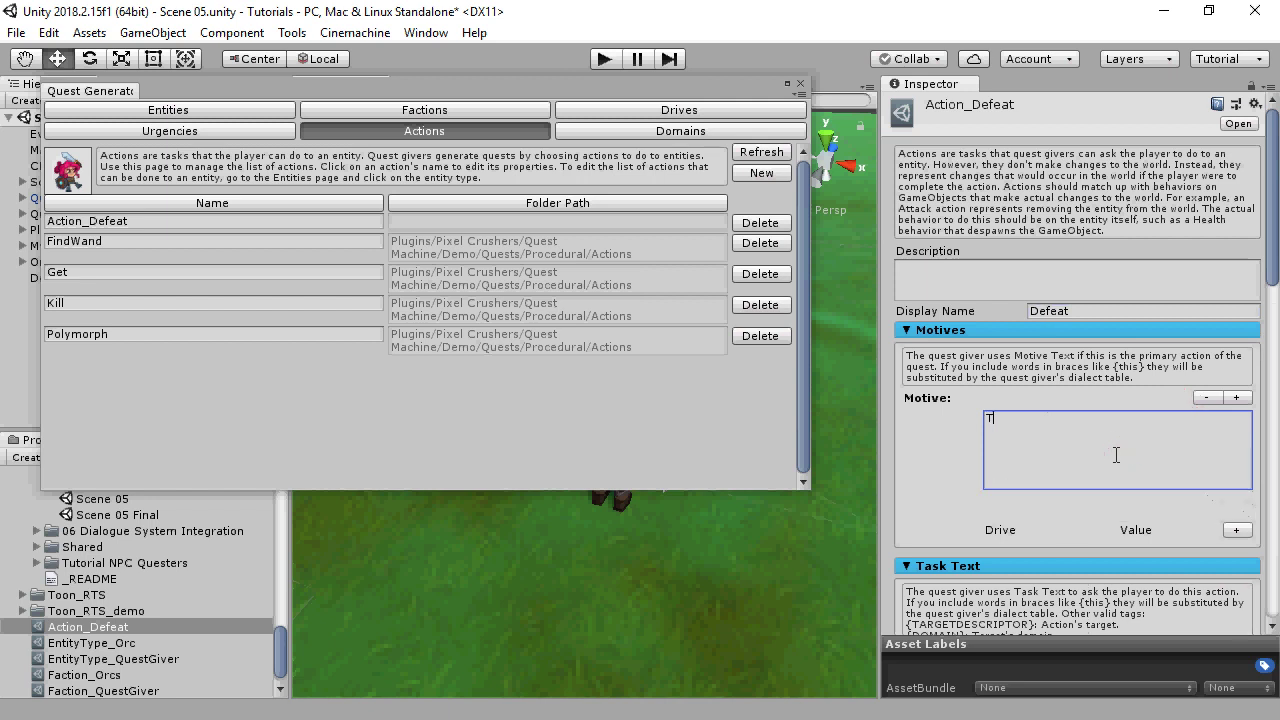
key("BackSpace")
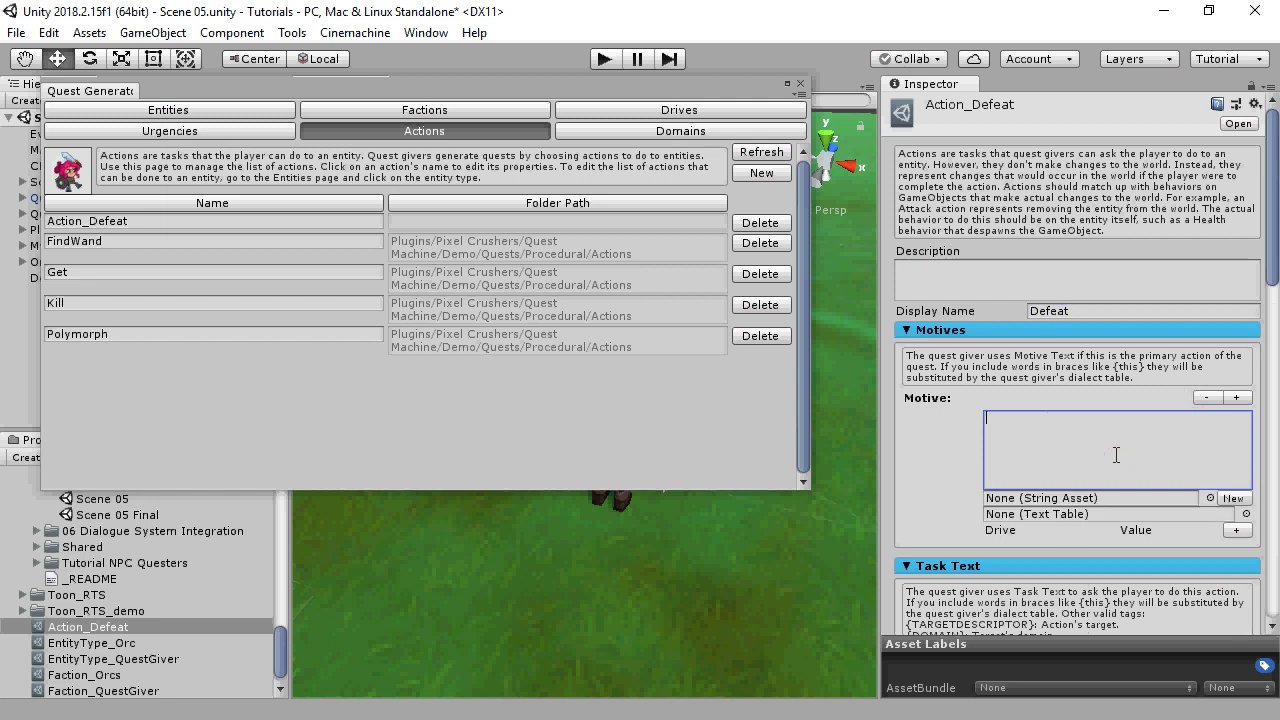
type("For the sa")
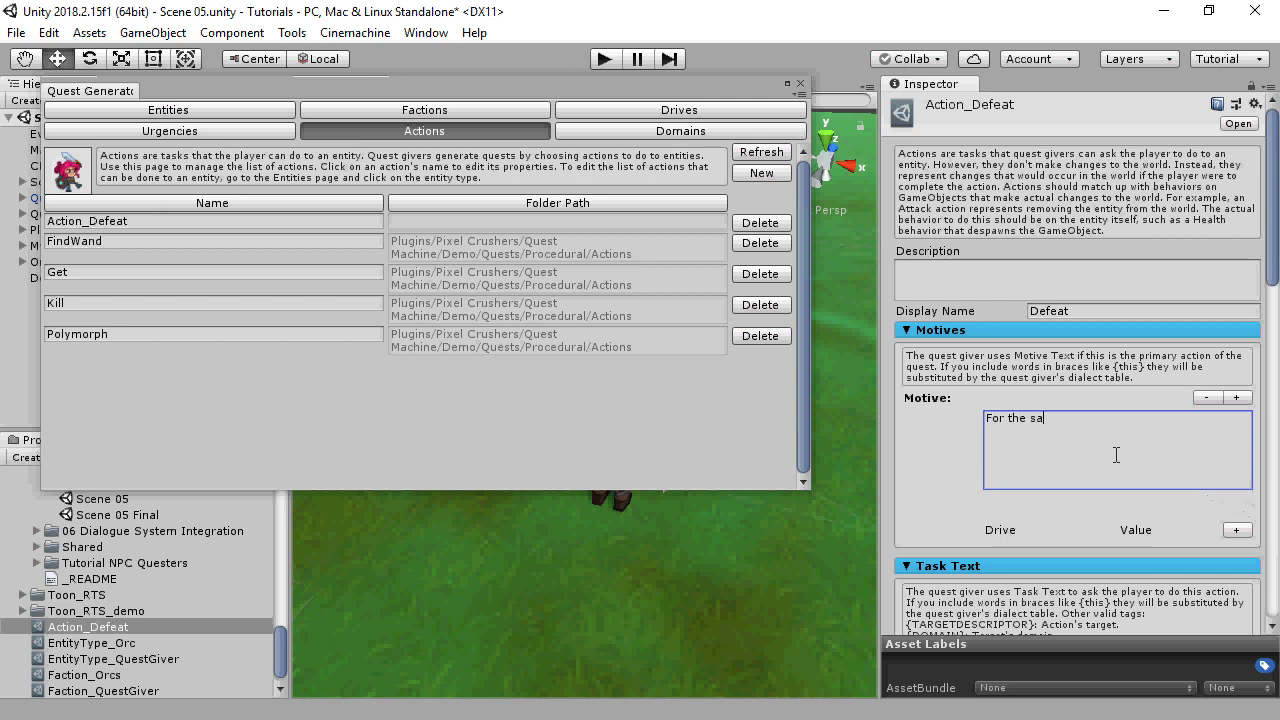
type("fety of our people, ebnter {DOMAIN}")
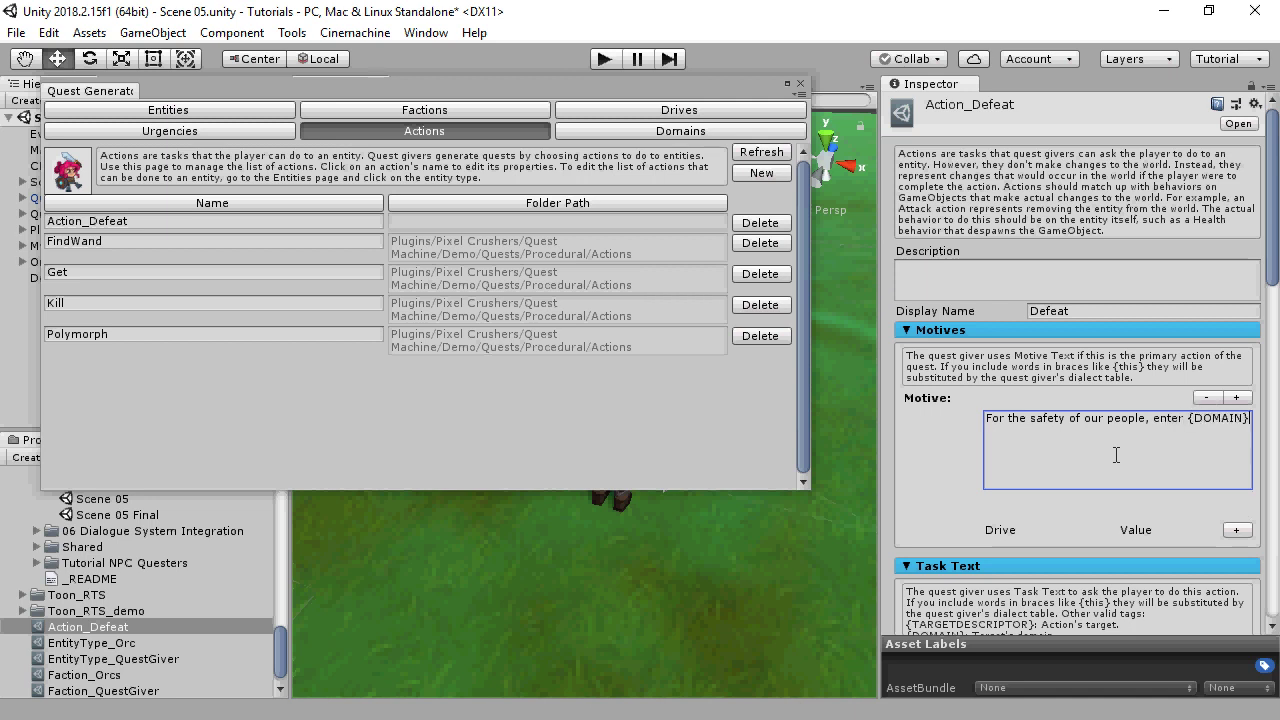
type(" and {defeat")
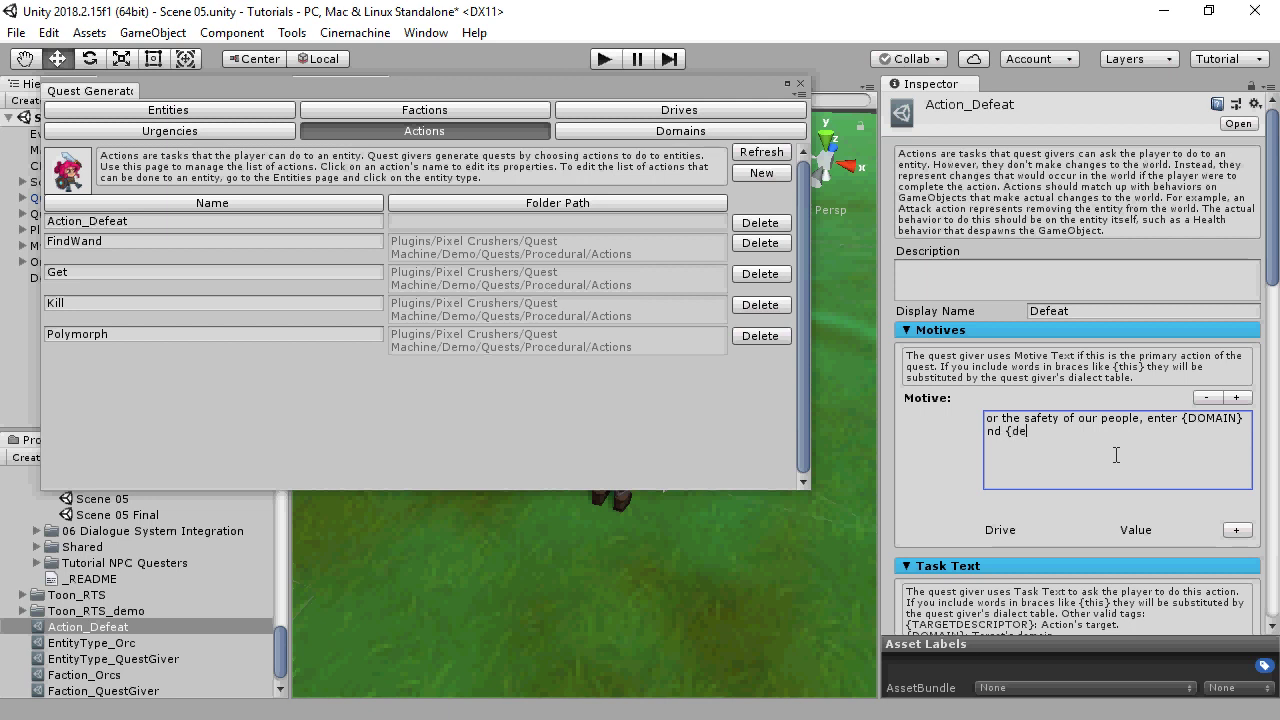
type("} {TARGETDESCRIPTOR}.")
left_click_drag(880, 461, 866, 461)
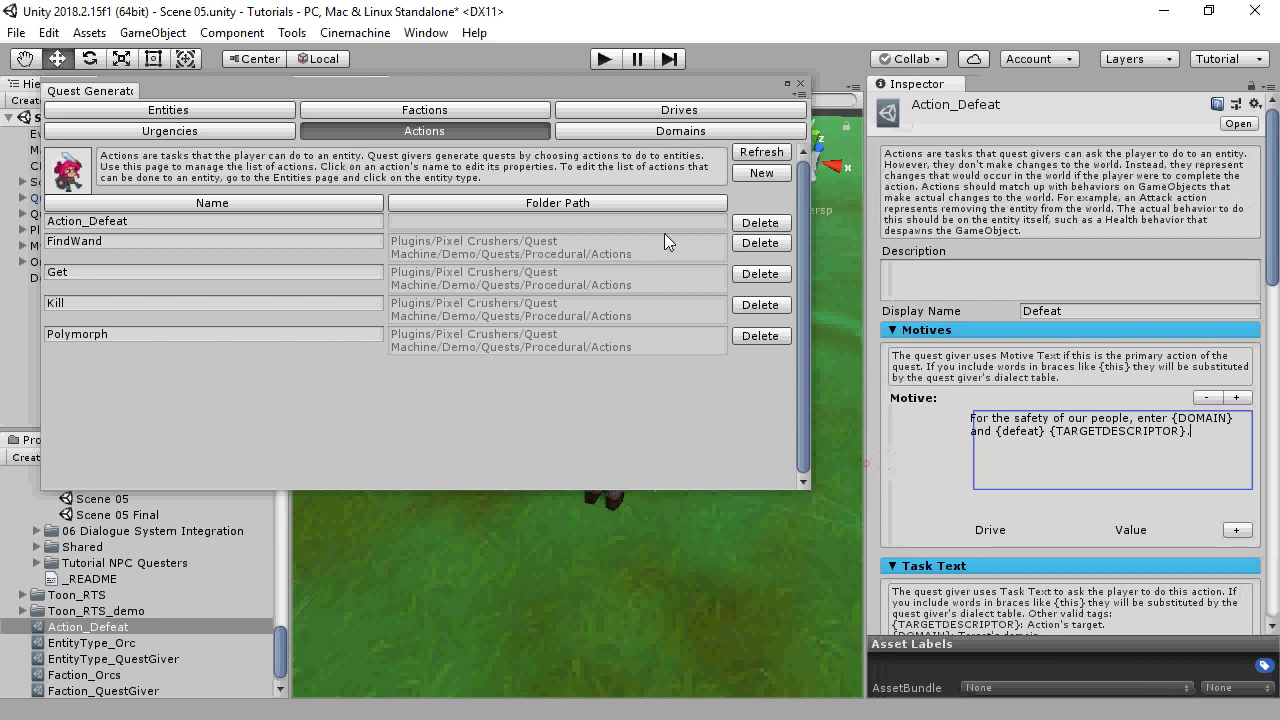
left_click(298, 34)
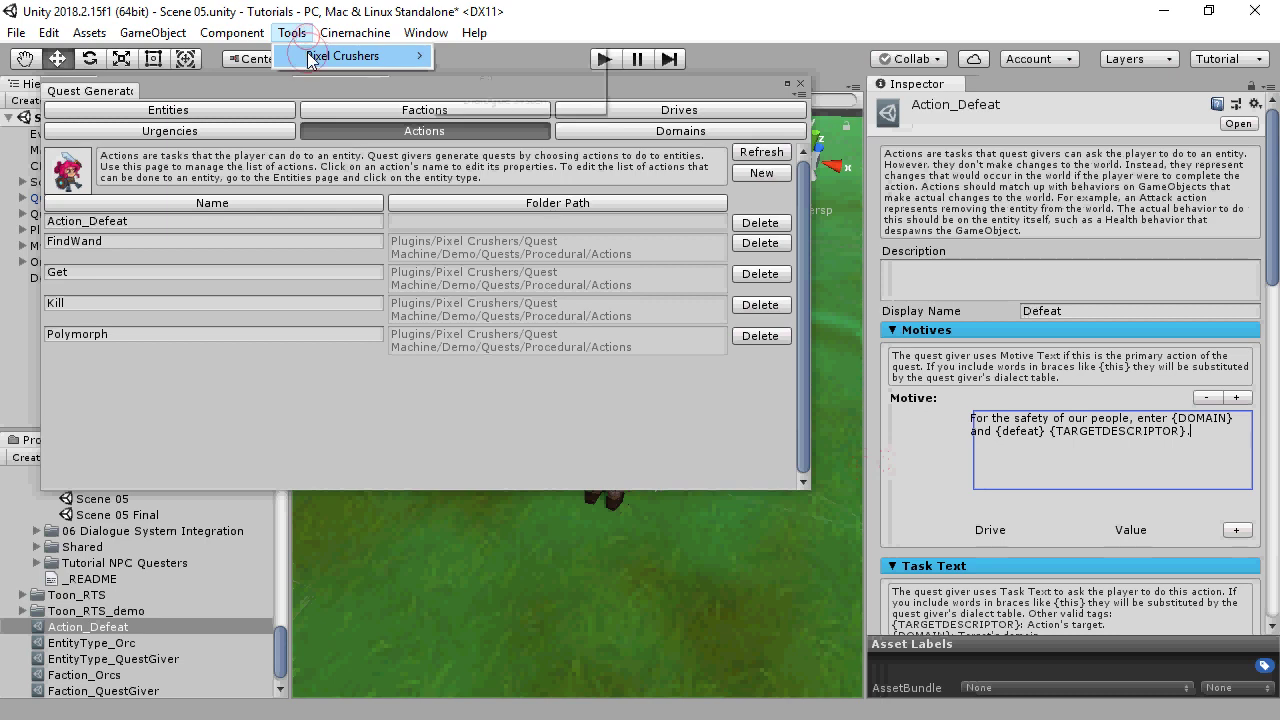
mouse_move(325, 56)
mouse_move(512, 86)
left_click(678, 143)
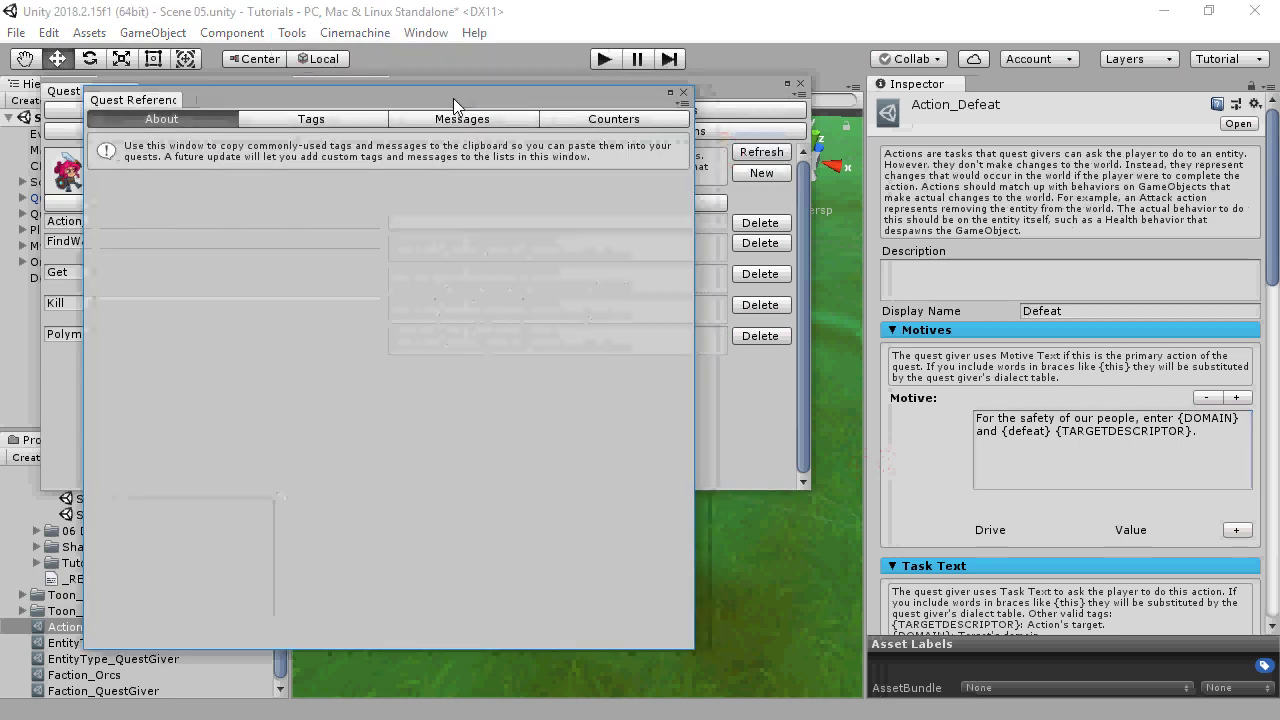
left_click(272, 111)
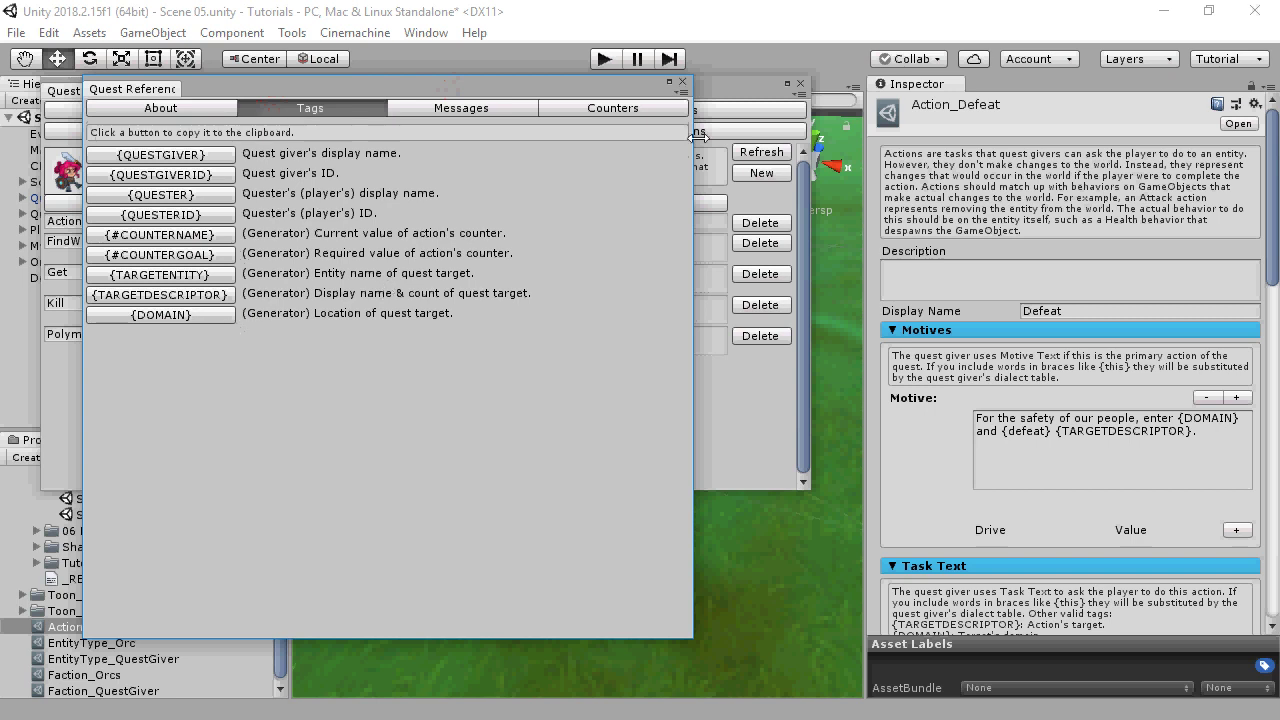
left_click(683, 83)
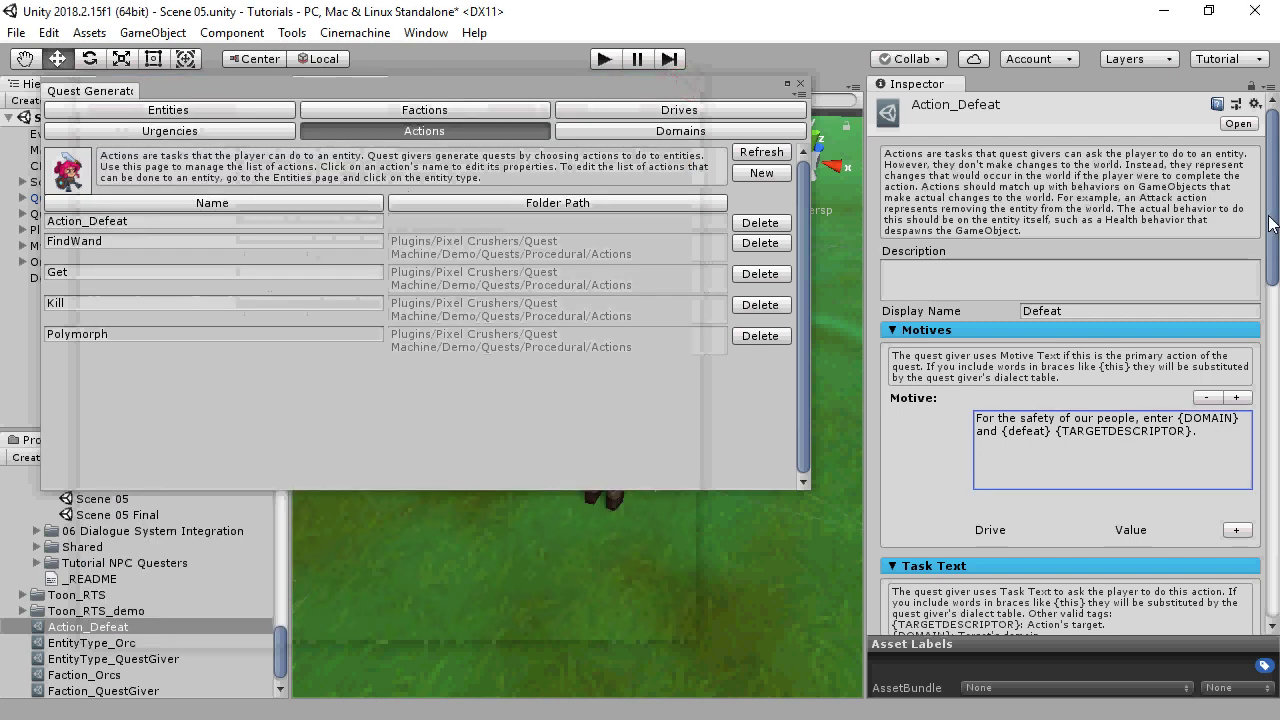
Step: Add a Safety drive entry to the Defeat motive with a value of 100
scroll(1225, 418, "down", 4)
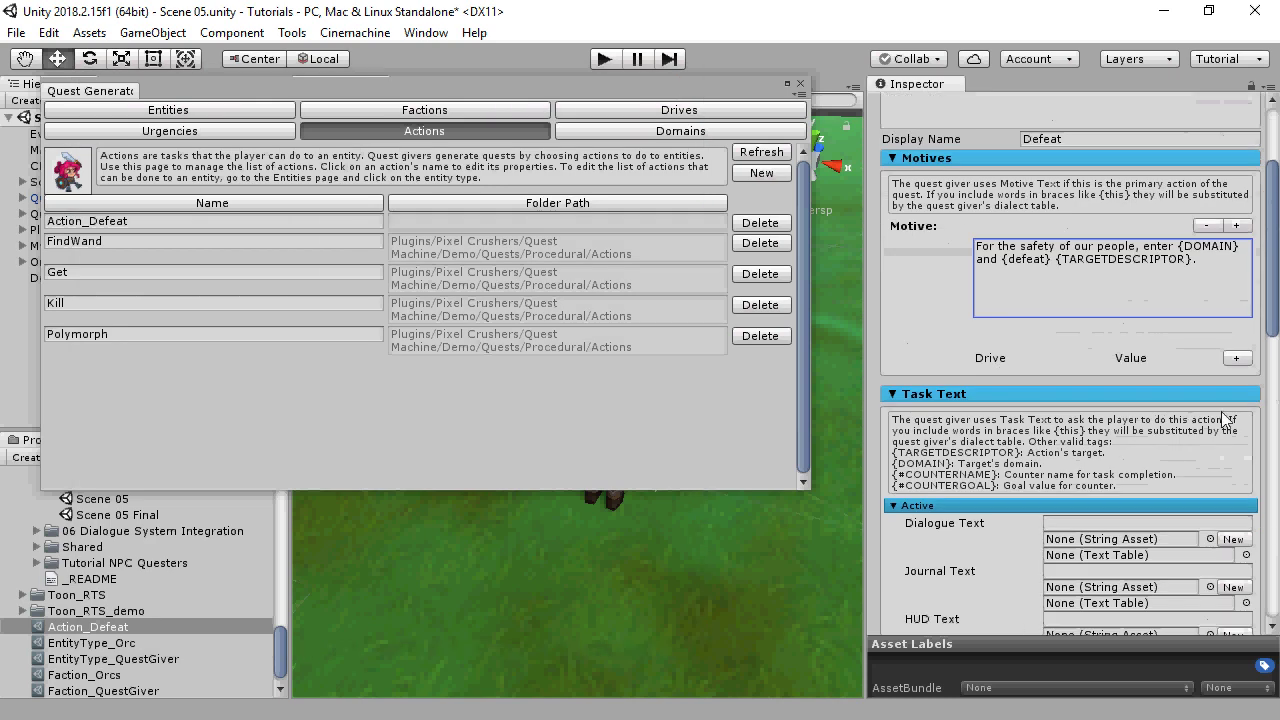
left_click(1236, 358)
left_click(1105, 374)
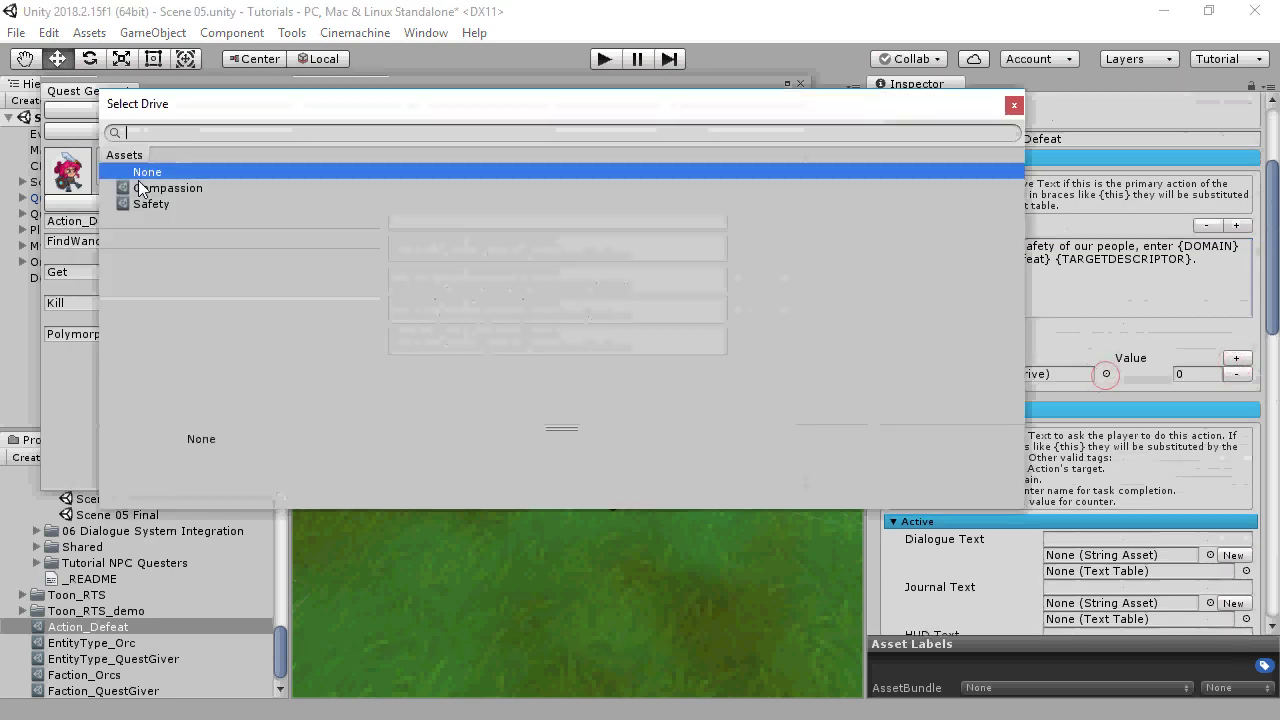
double_click(160, 203)
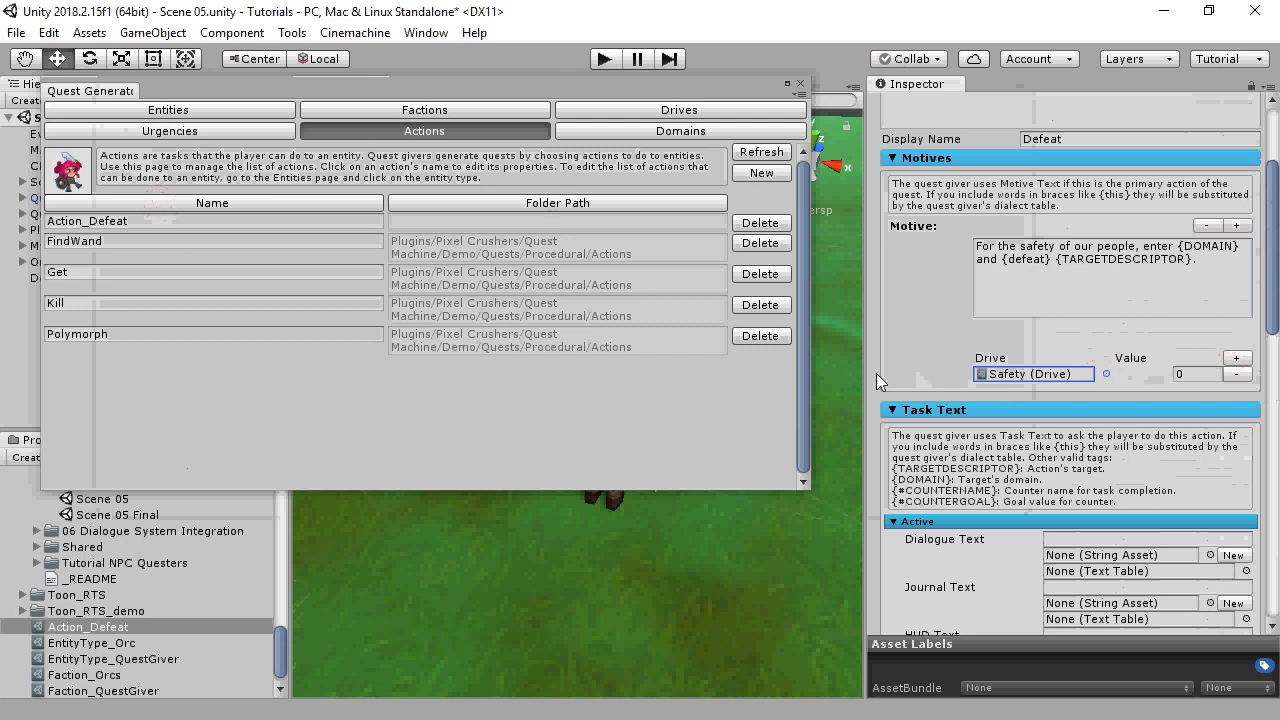
left_click_drag(865, 376, 812, 385)
left_click_drag(1131, 363, 1230, 362)
Step: Add a second drive entry, Compassion, set to -100
left_click(1235, 348)
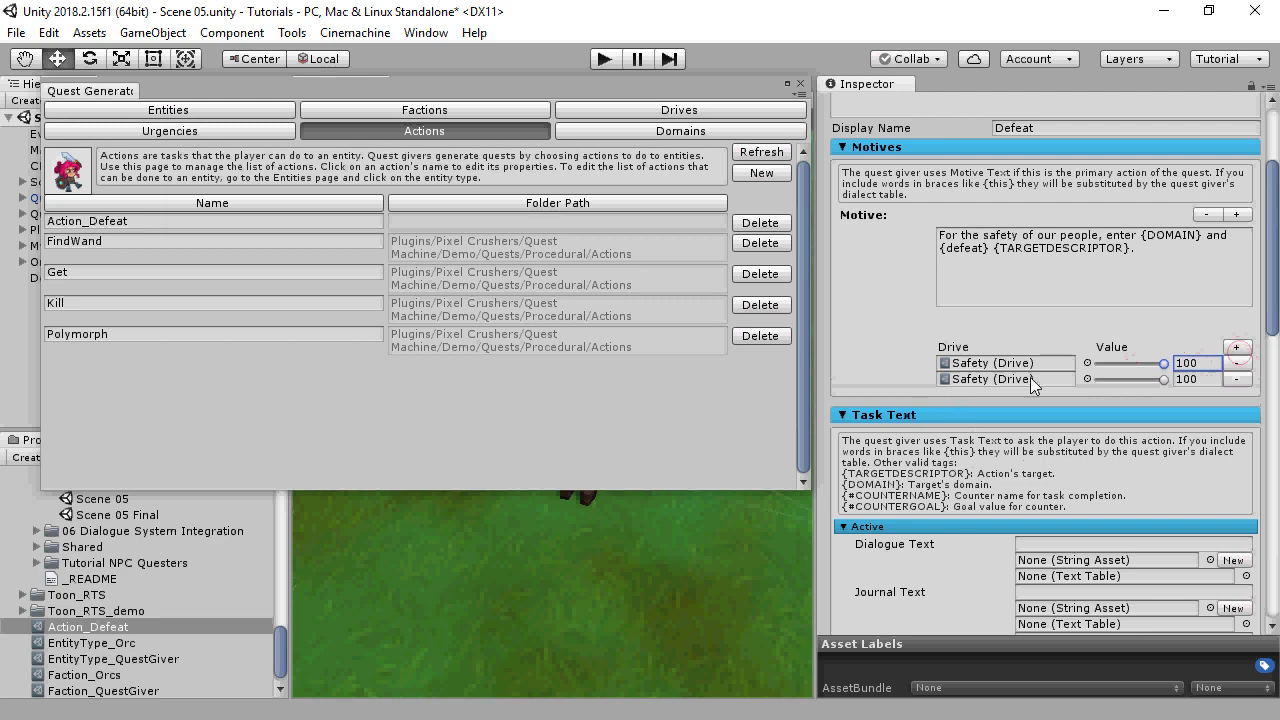
left_click(1088, 378)
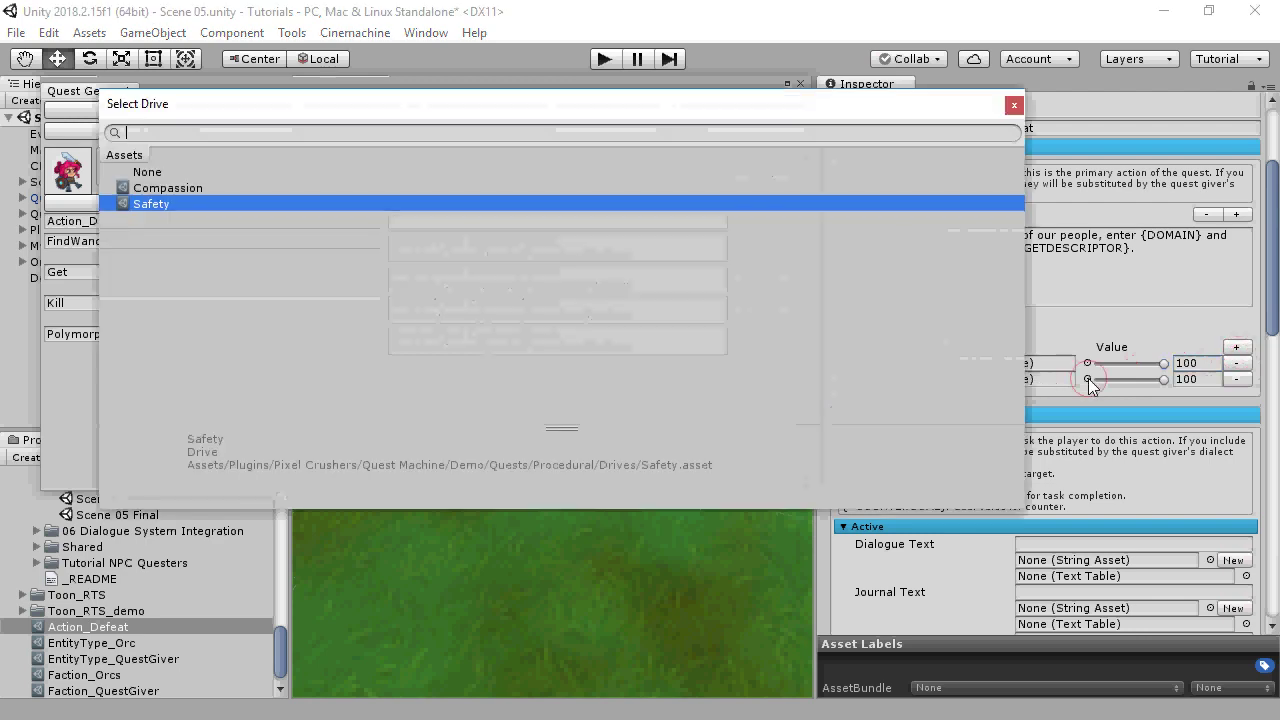
double_click(160, 189)
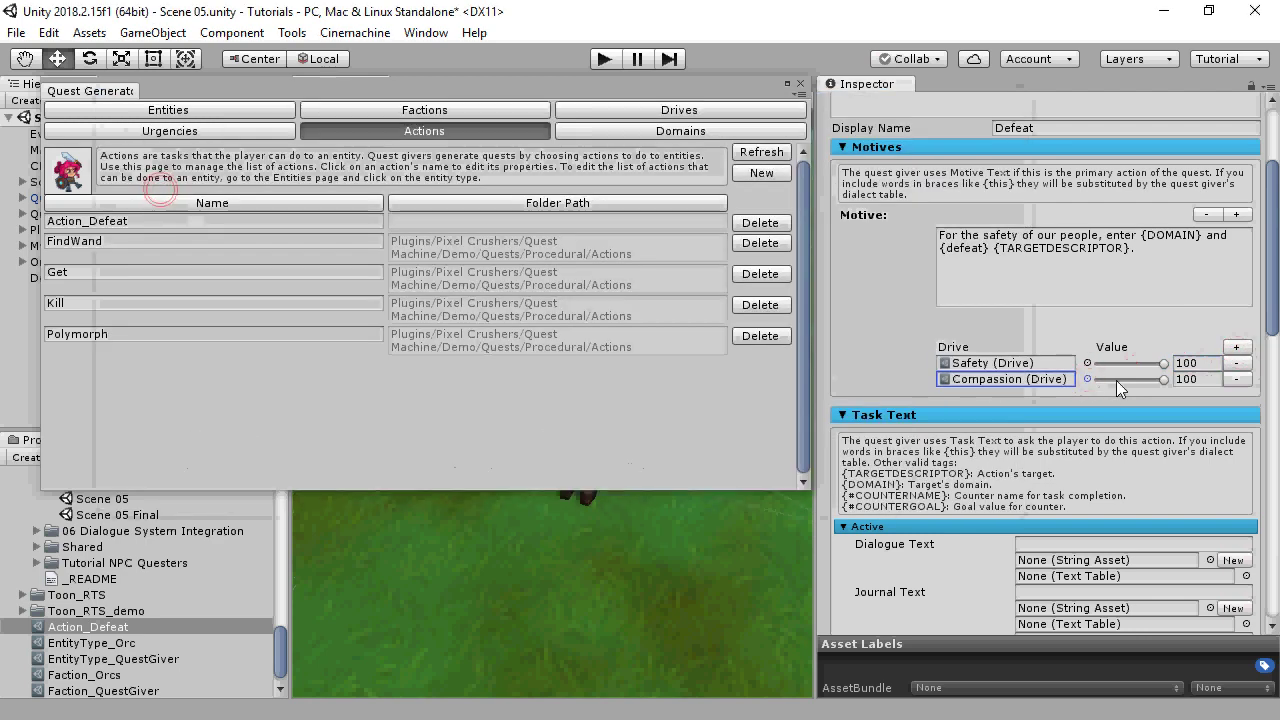
left_click_drag(1160, 378, 1071, 391)
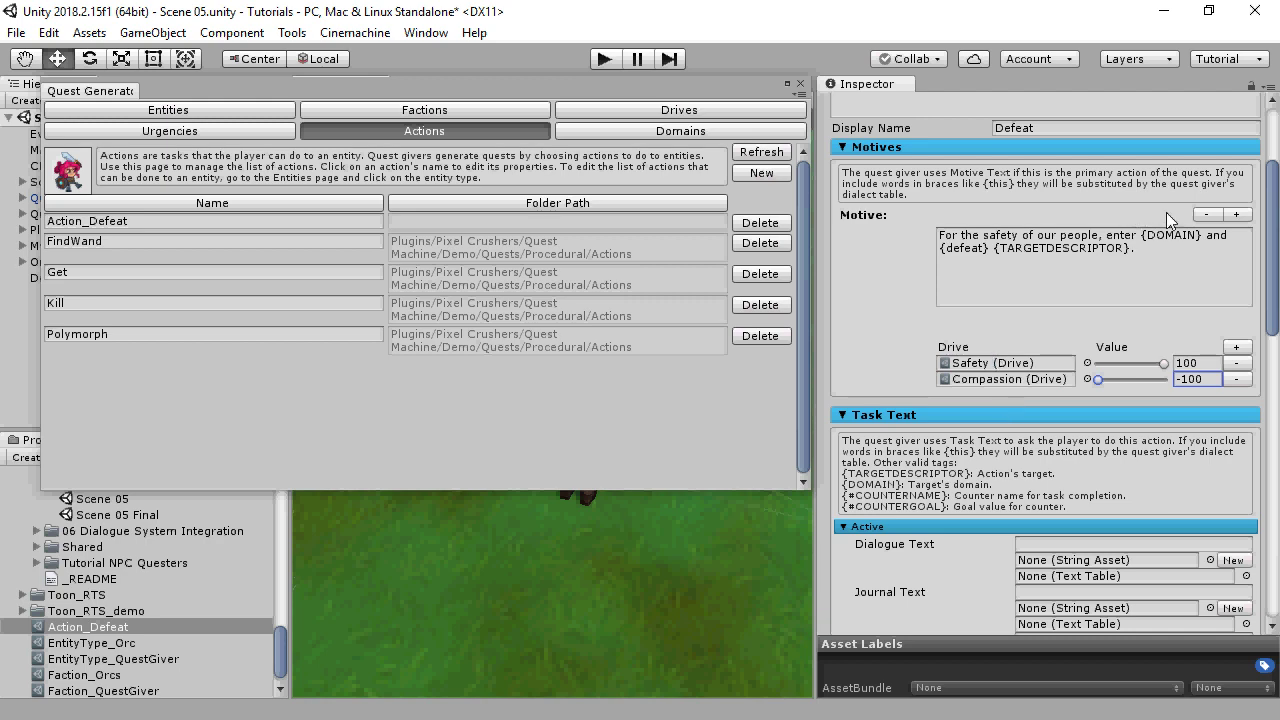
left_click_drag(1272, 245, 1277, 360)
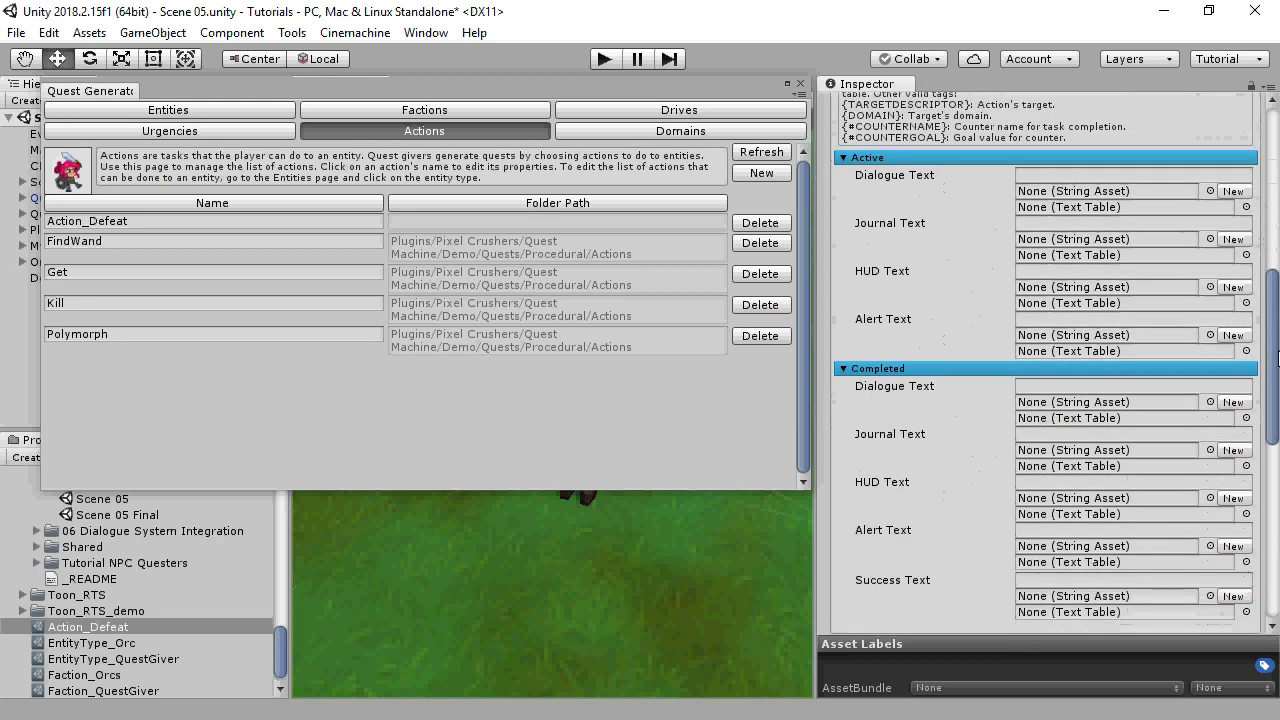
Step: Enter '{Defeat} {TARGETDESCRIPTOR}' as the active Dialogue Text and paste it into Journal Text
left_click(1041, 178)
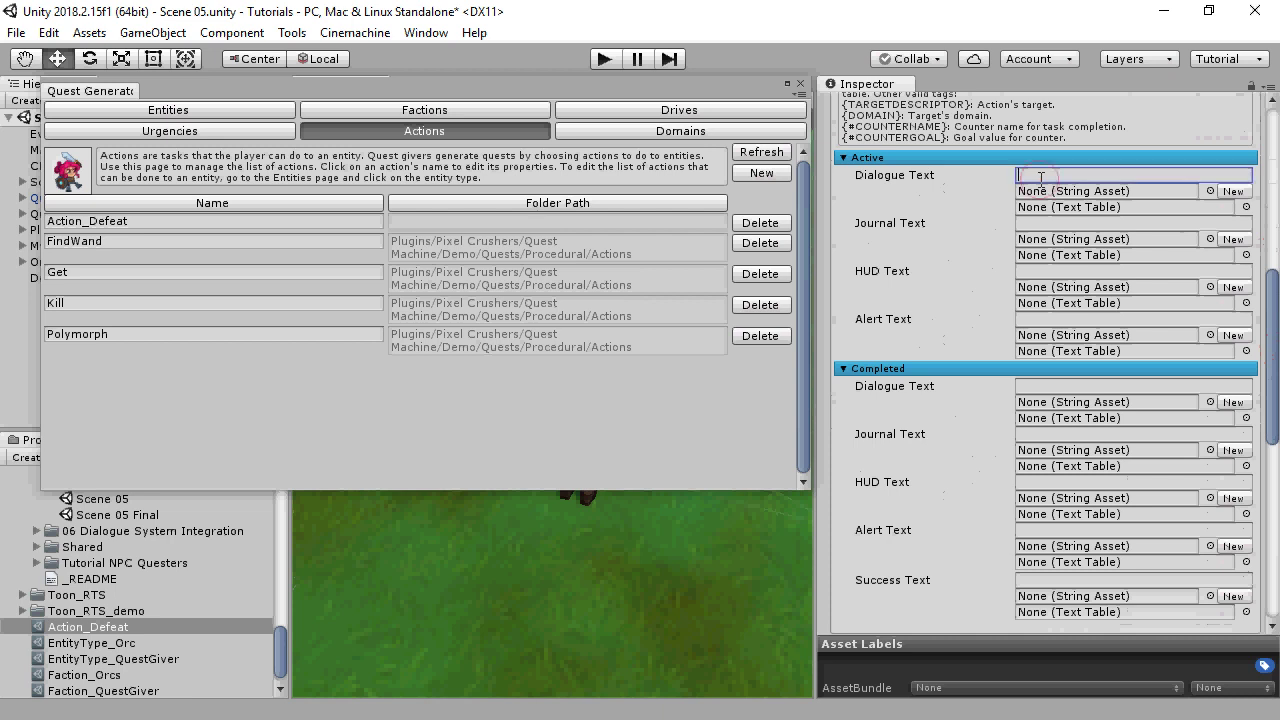
type("{Defeat")
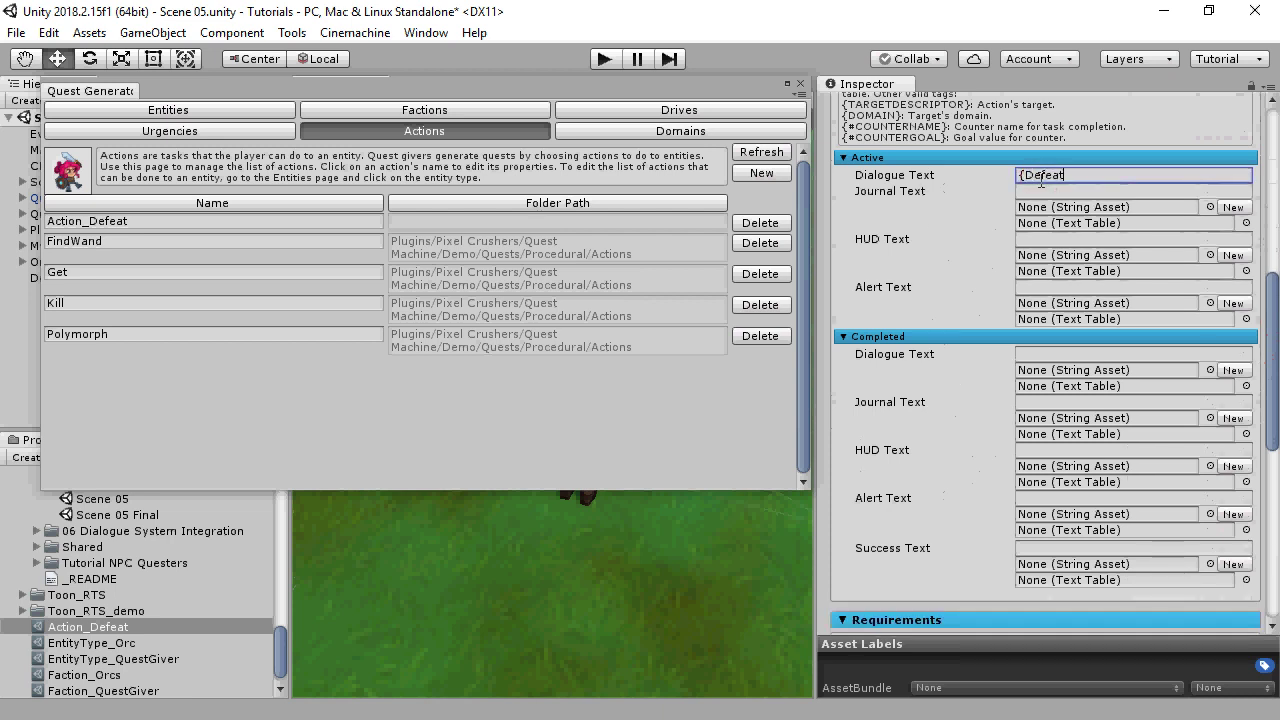
type("} {TARGET")
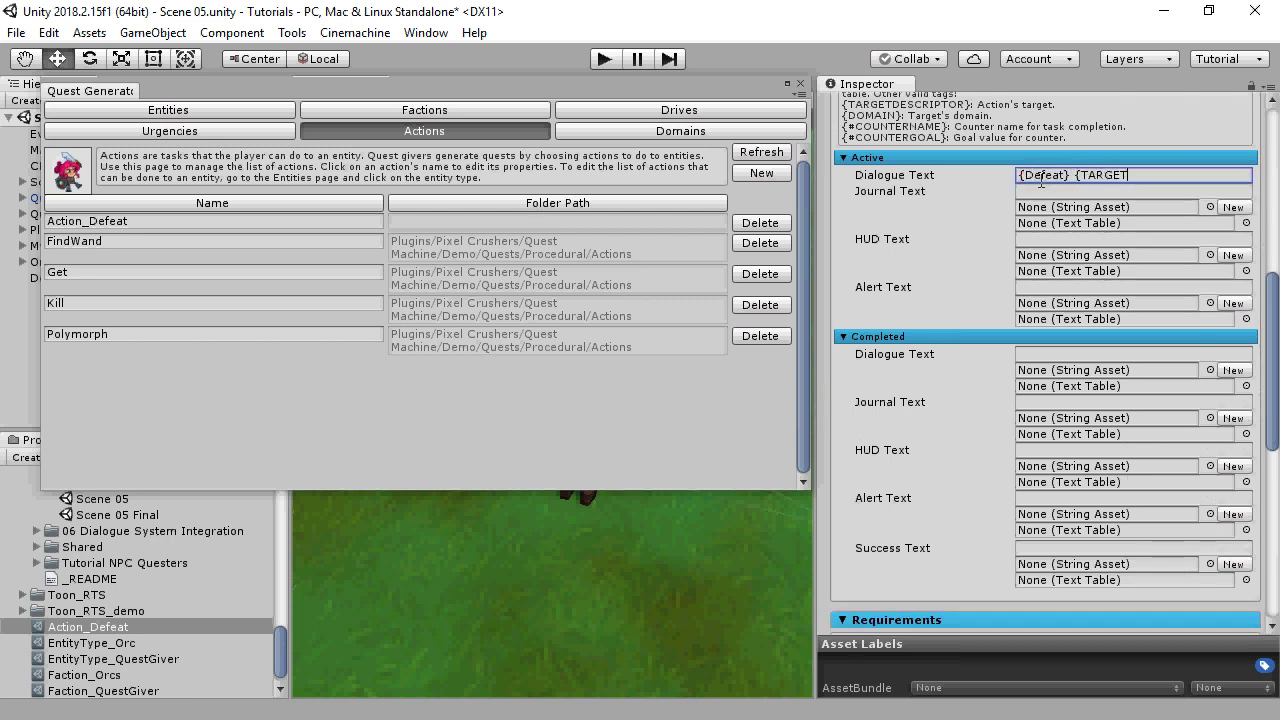
type("DESCRIPTOR}")
key("ctrl+a")
key("ctrl+c")
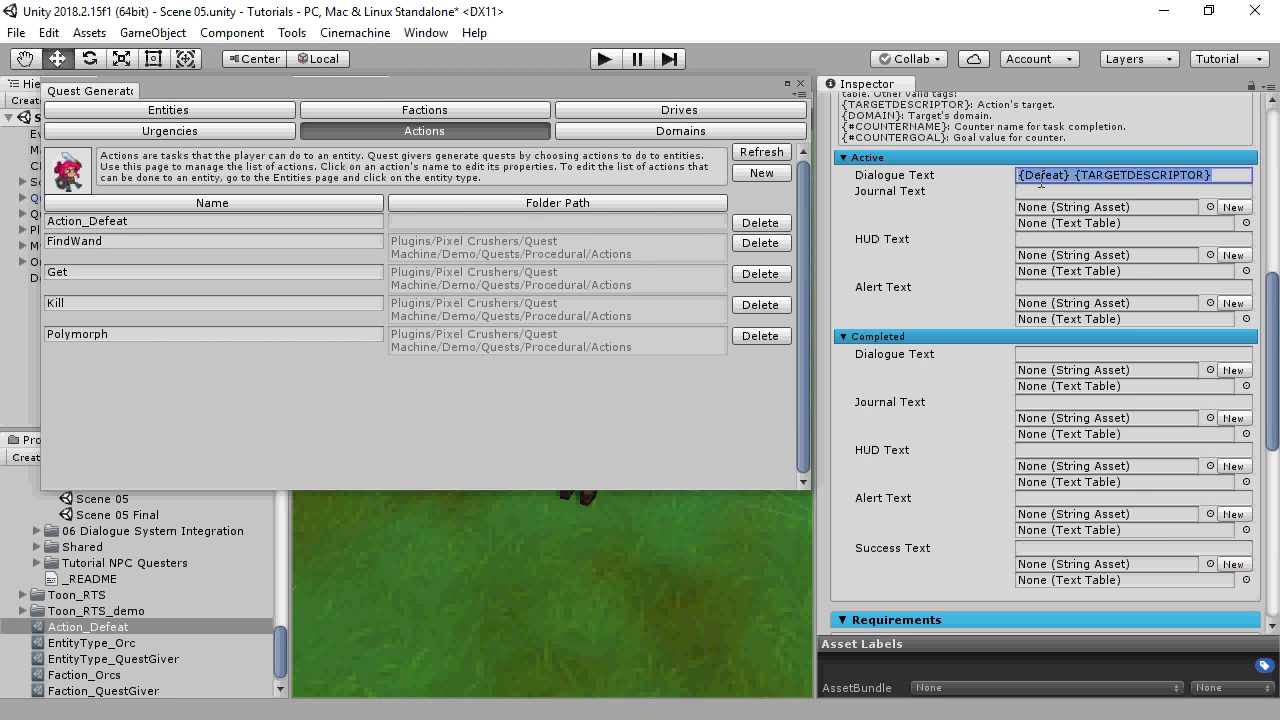
left_click(1045, 191)
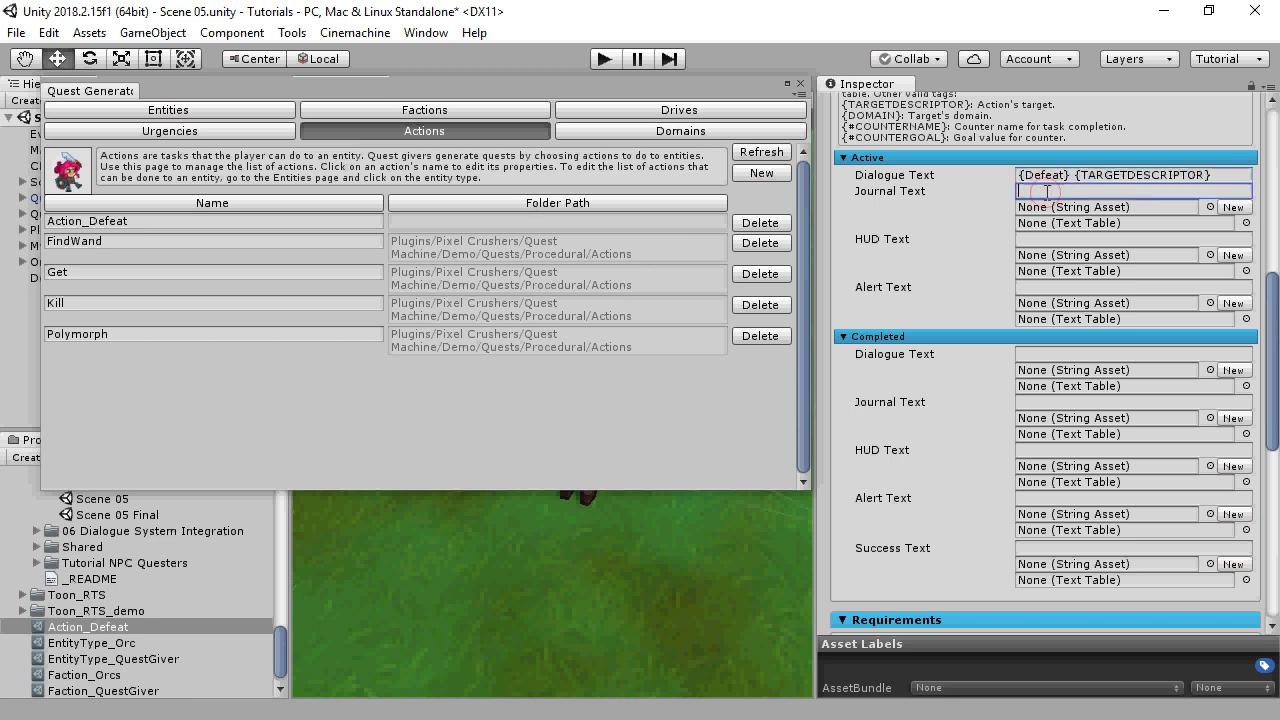
key("ctrl+v")
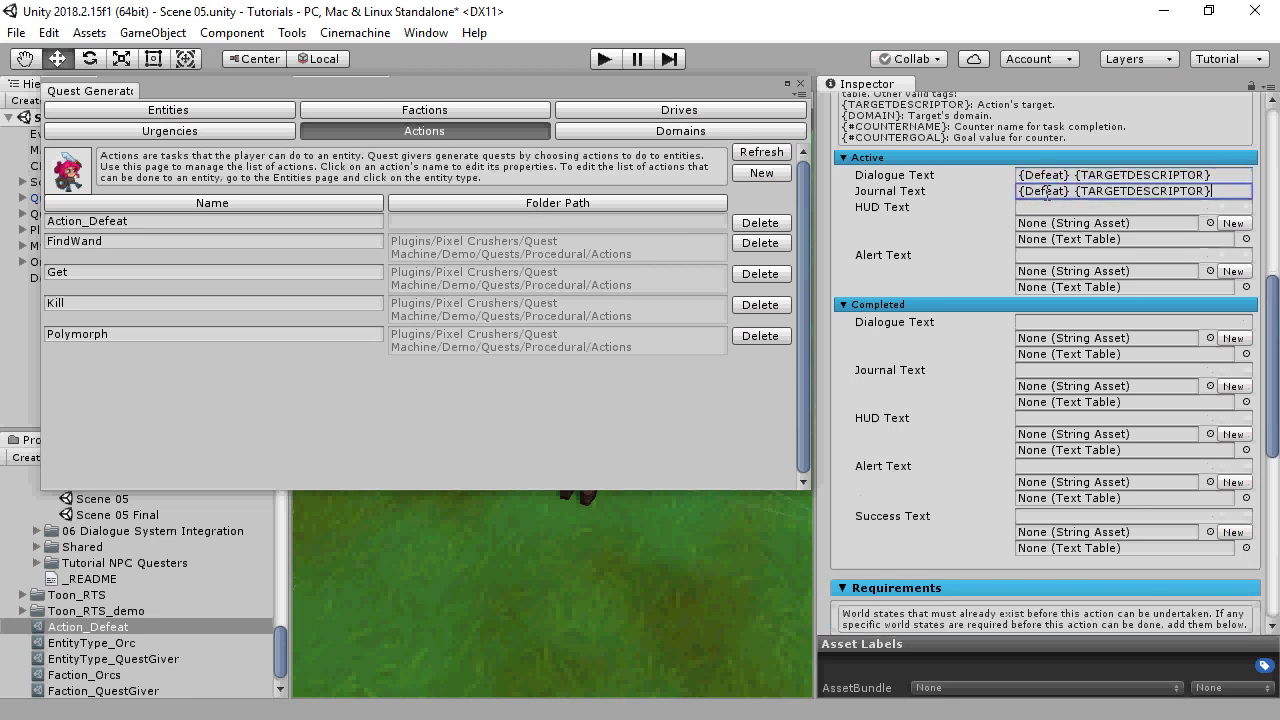